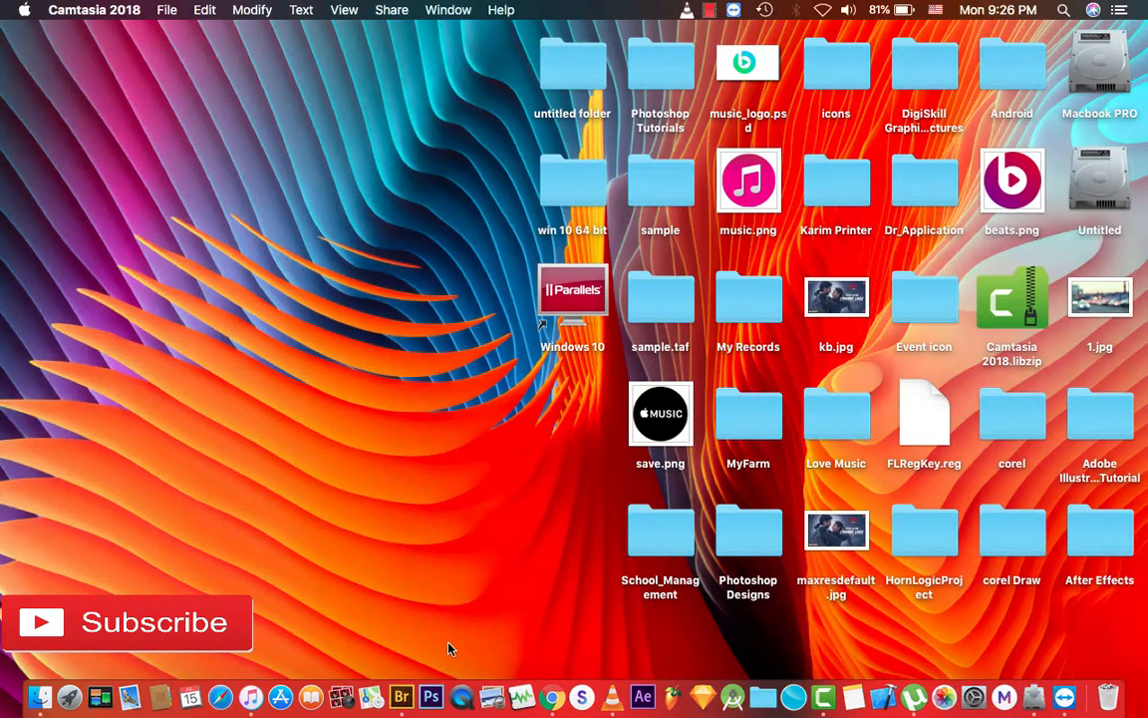
# Switch to Photoshop and open the recent file free-barn-owl-vector-wallpaper.jpg.
pyautogui.click(424, 702)
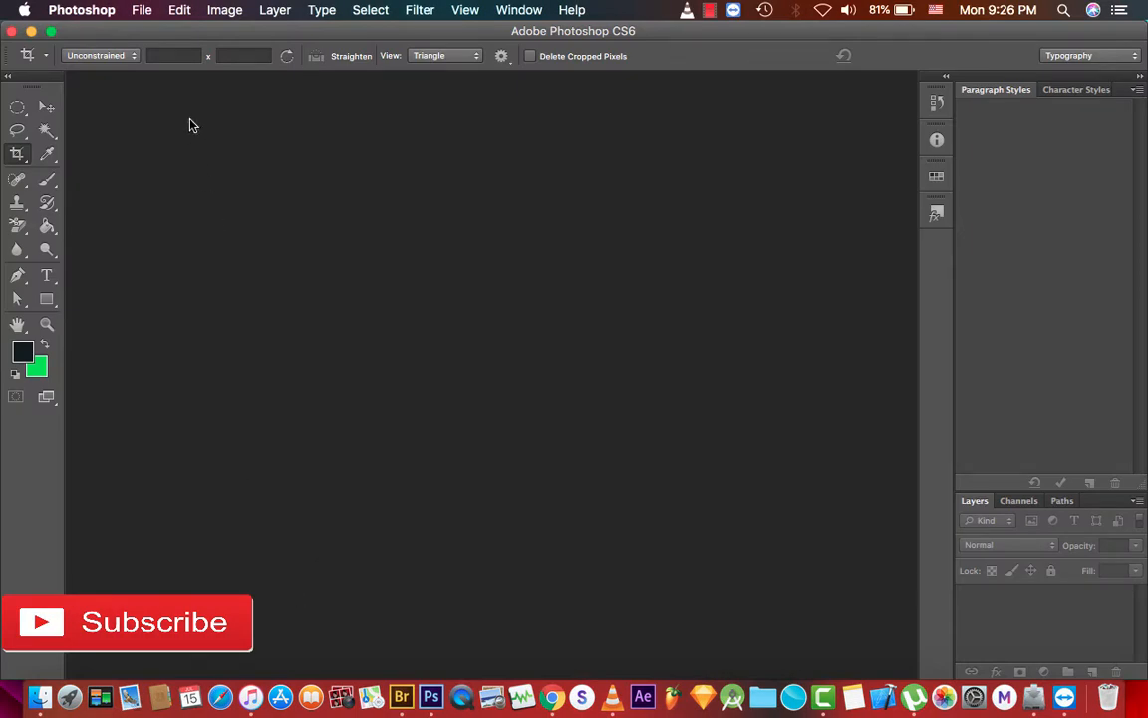
pyautogui.click(140, 10)
pyautogui.moveTo(341, 117)
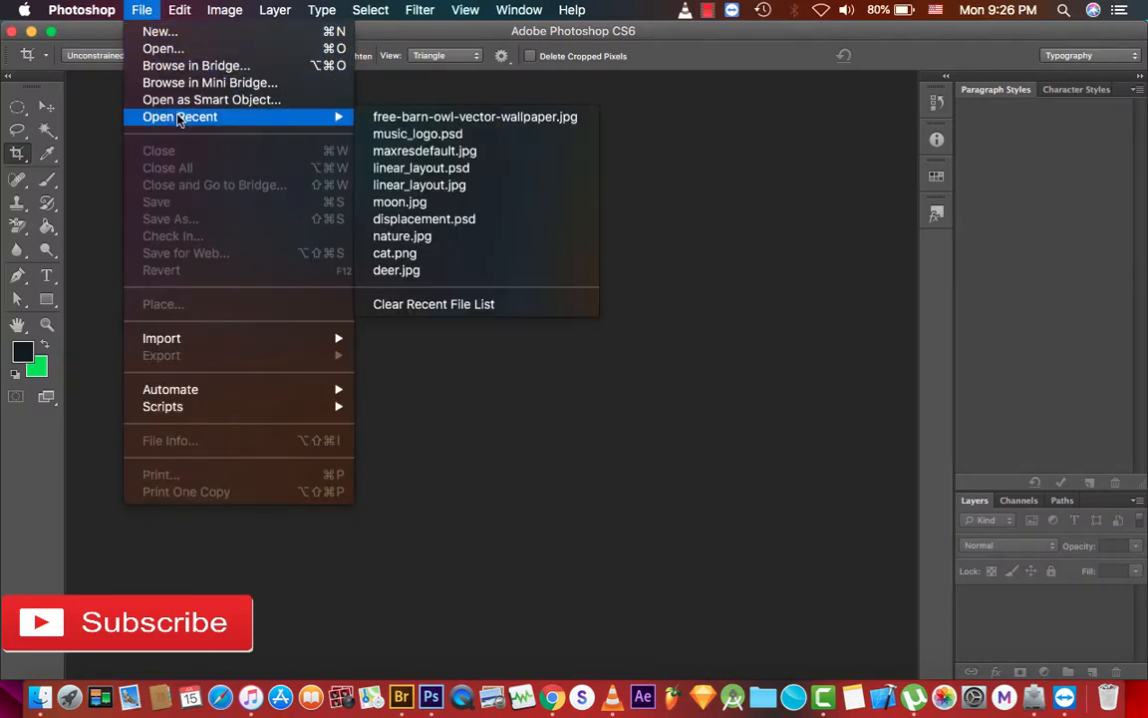
pyautogui.click(415, 116)
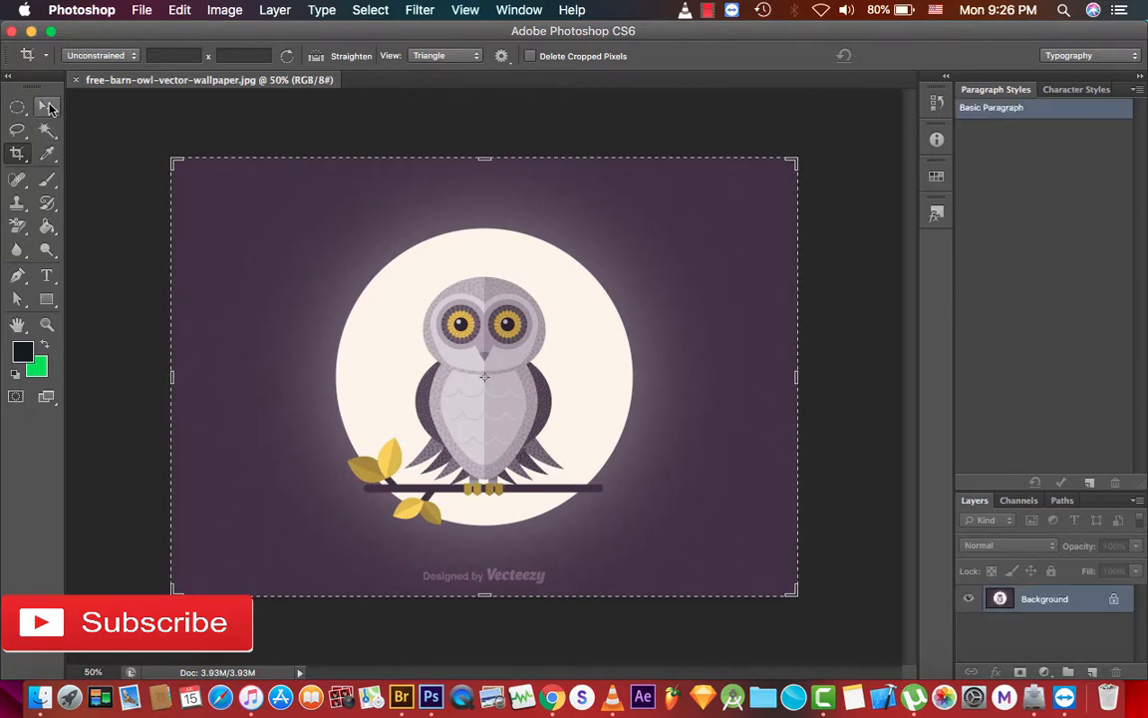
# Crop the image with the Crop Tool to a nearly square frame fitted closely around the owl's white moon circle.
pyautogui.click(20, 155)
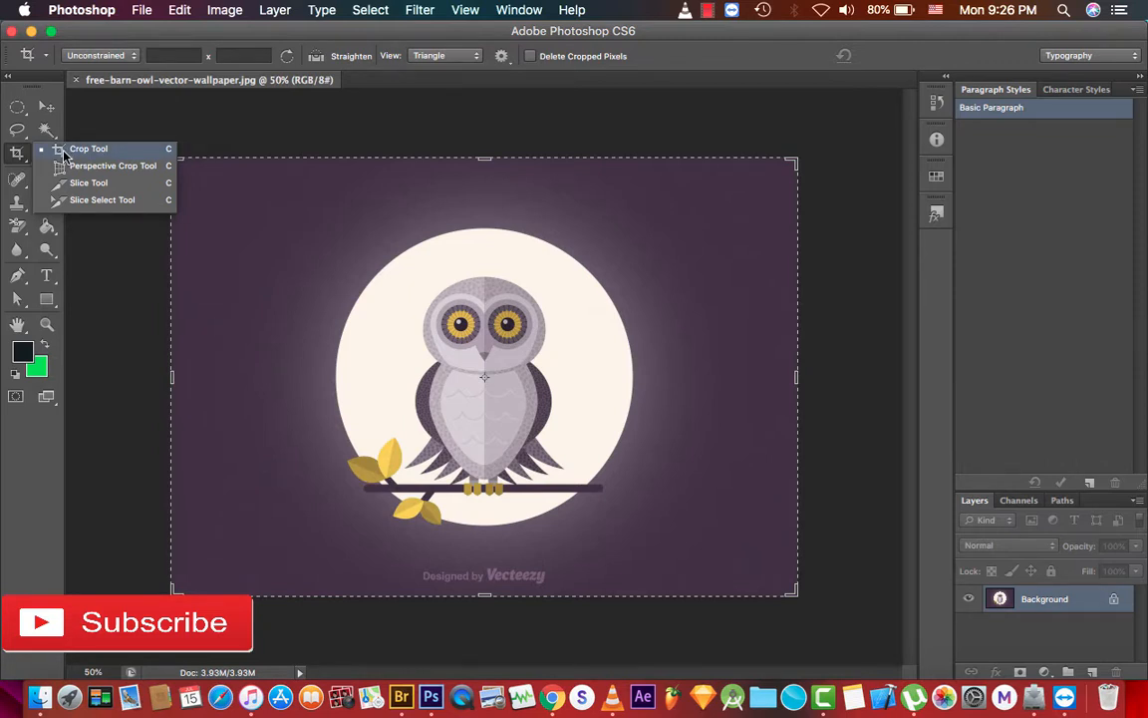
pyautogui.click(47, 130)
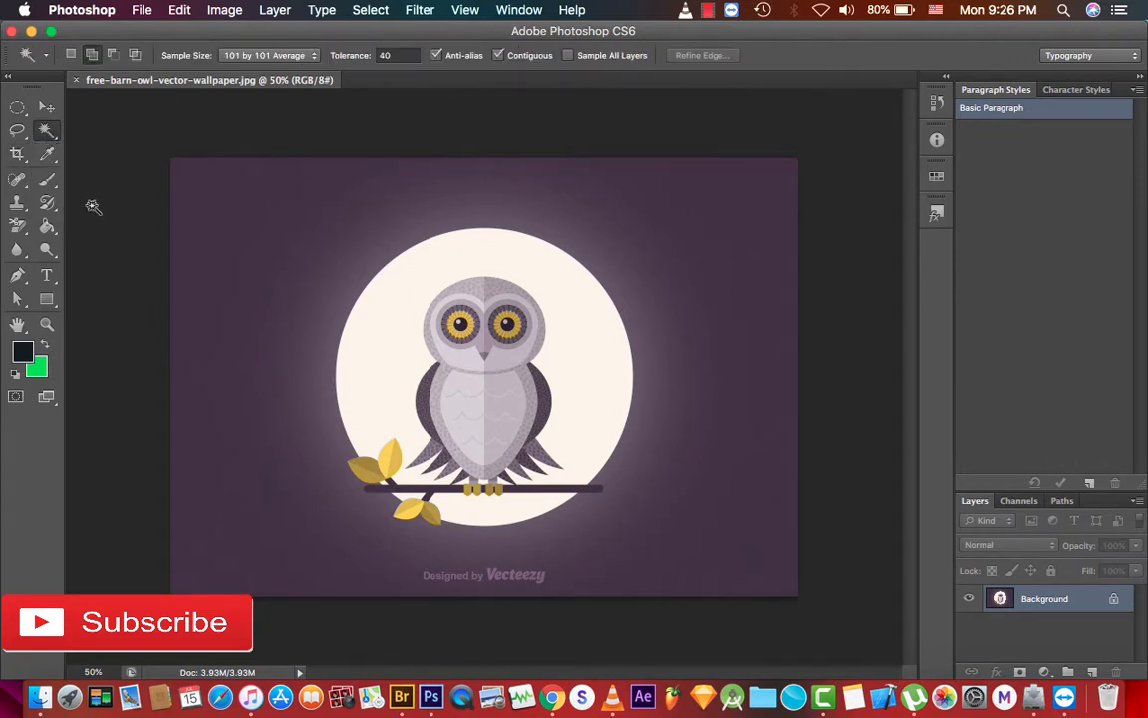
pyautogui.press('c')
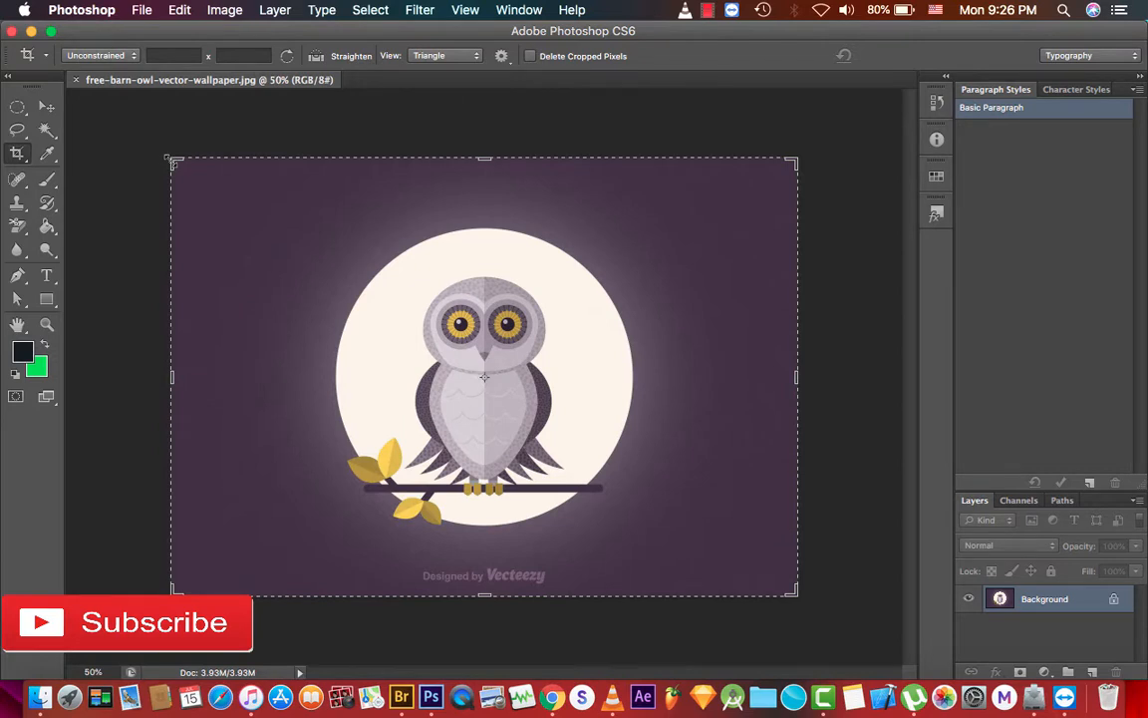
pyautogui.moveTo(171, 161); pyautogui.dragTo(244, 195)
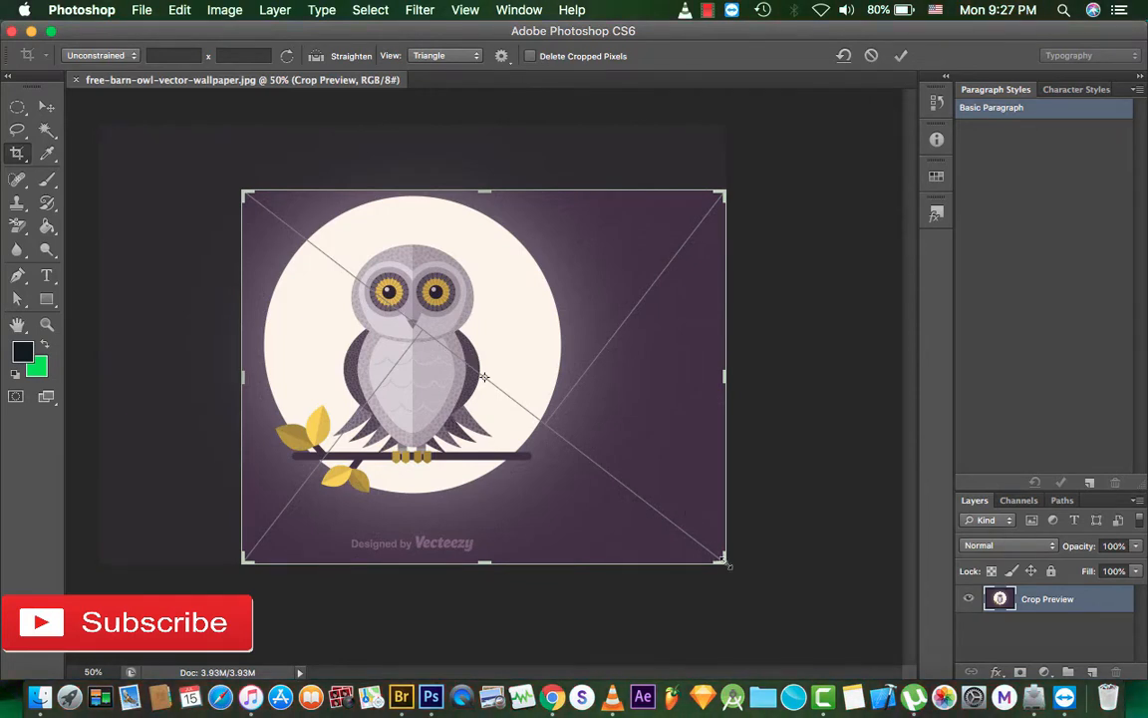
pyautogui.moveTo(724, 560); pyautogui.dragTo(646, 539)
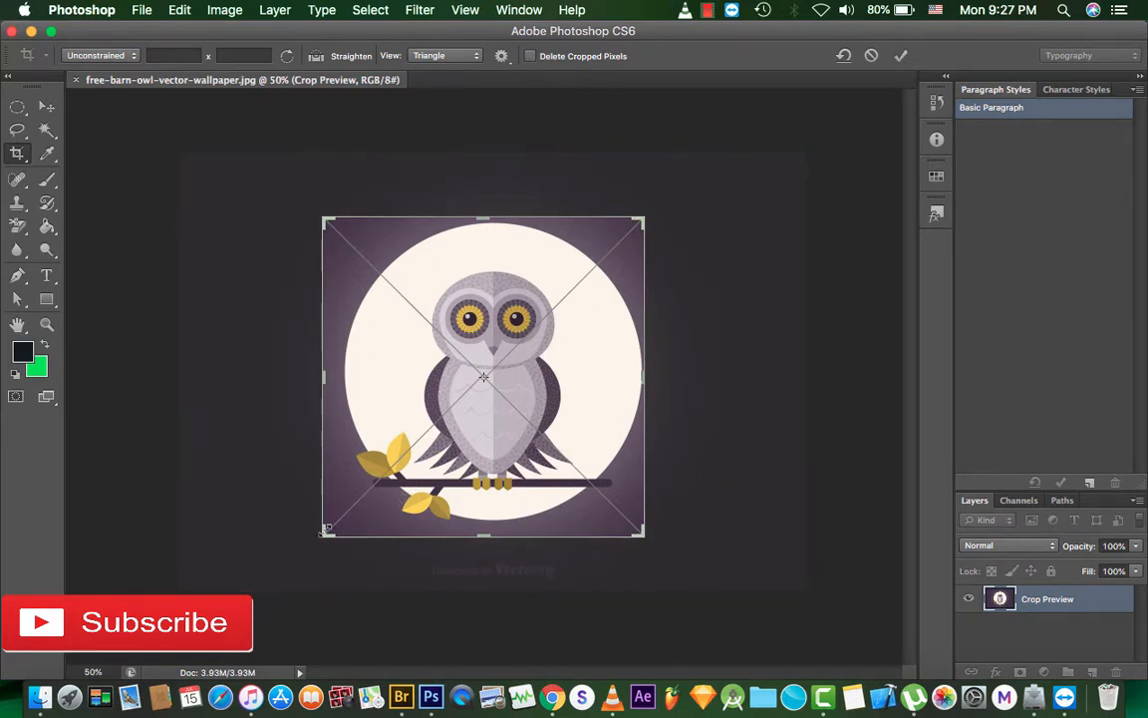
pyautogui.moveTo(326, 530); pyautogui.dragTo(339, 537)
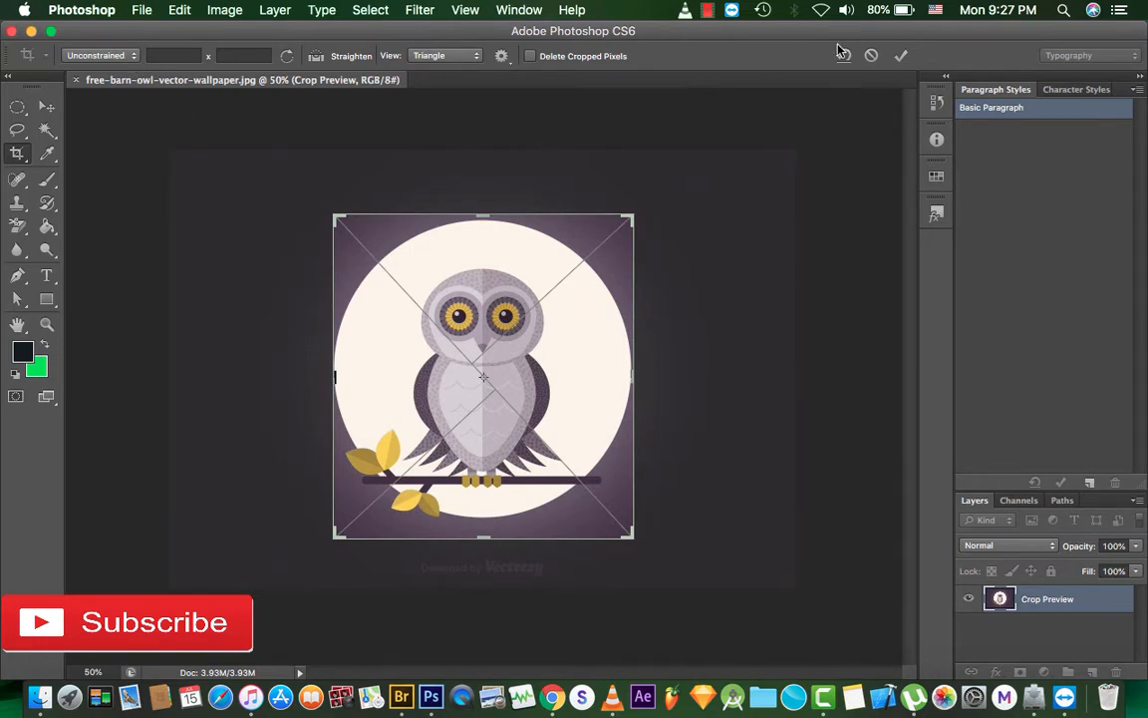
pyautogui.click(627, 220)
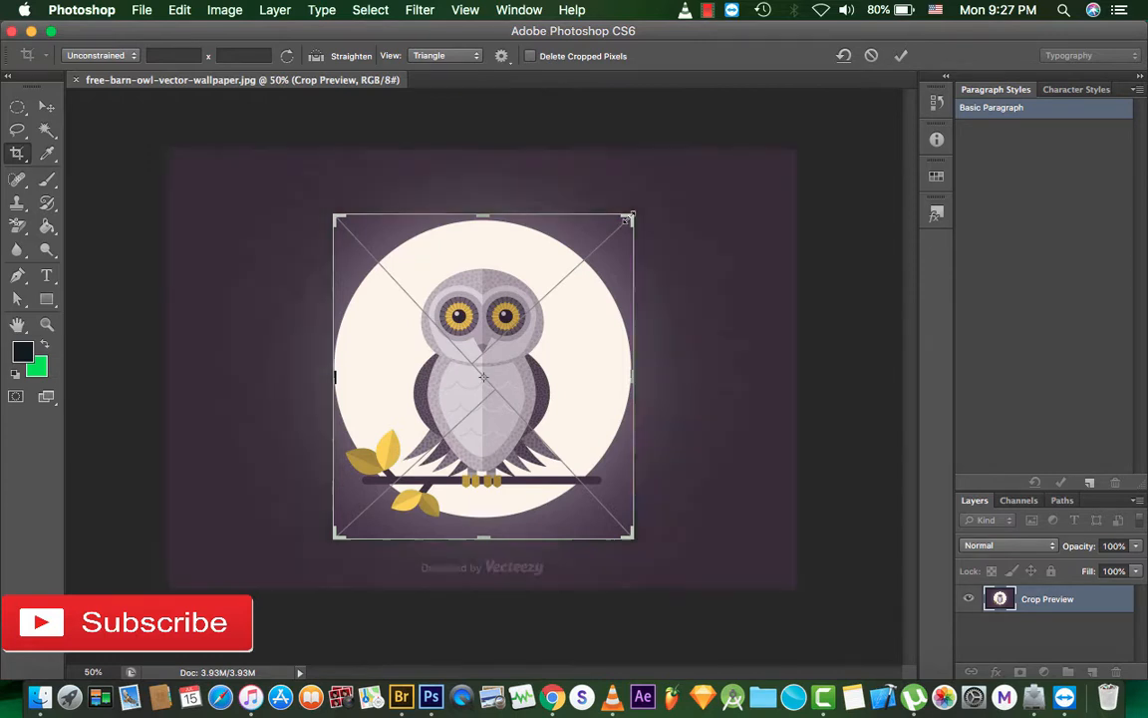
pyautogui.moveTo(634, 213); pyautogui.dragTo(633, 215)
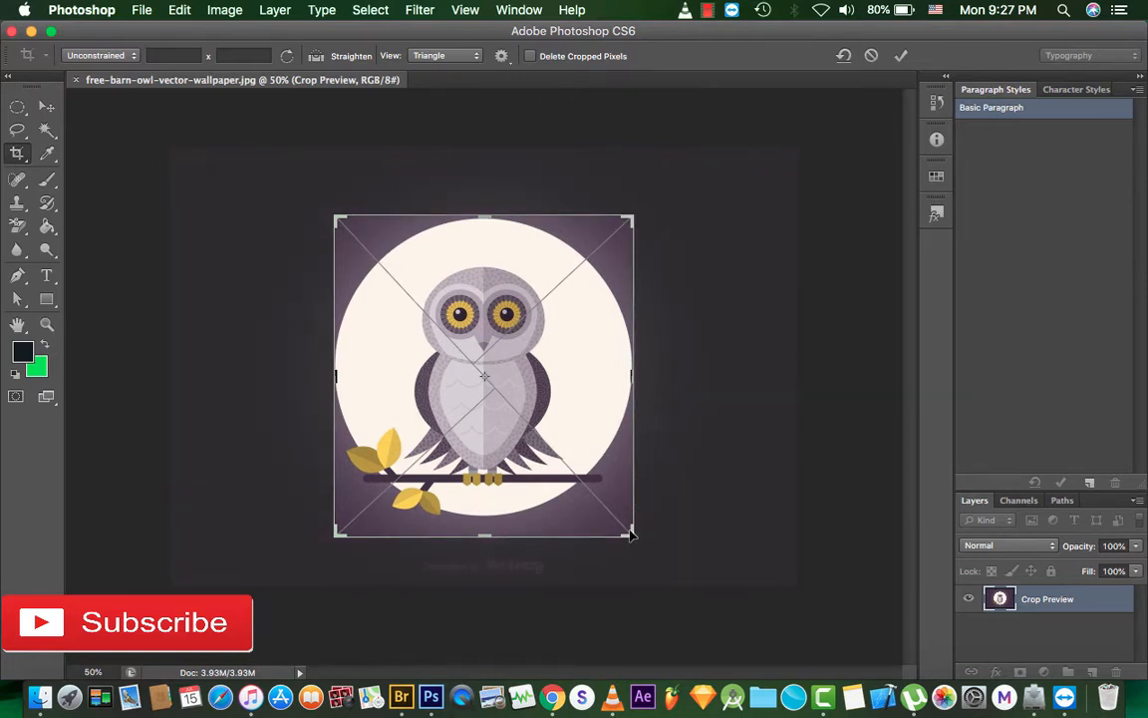
pyautogui.click(899, 57)
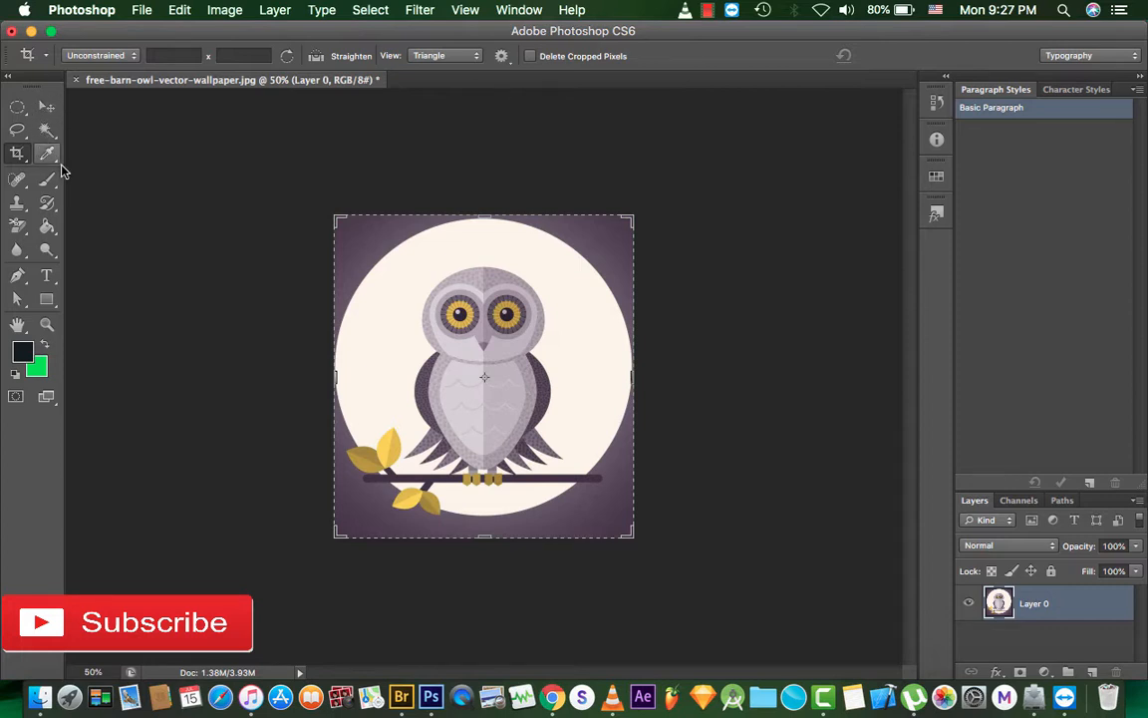
# Activate the Move Tool, deselect the layer and revert the image to its last saved version.
pyautogui.click(47, 106)
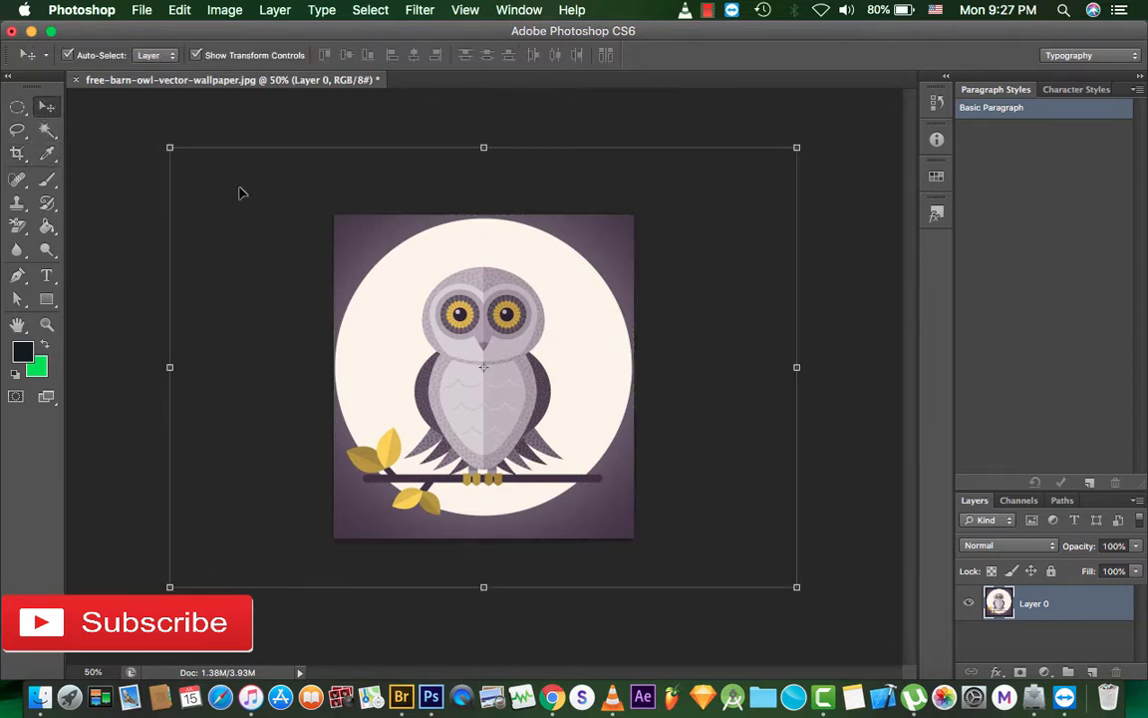
pyautogui.click(143, 303)
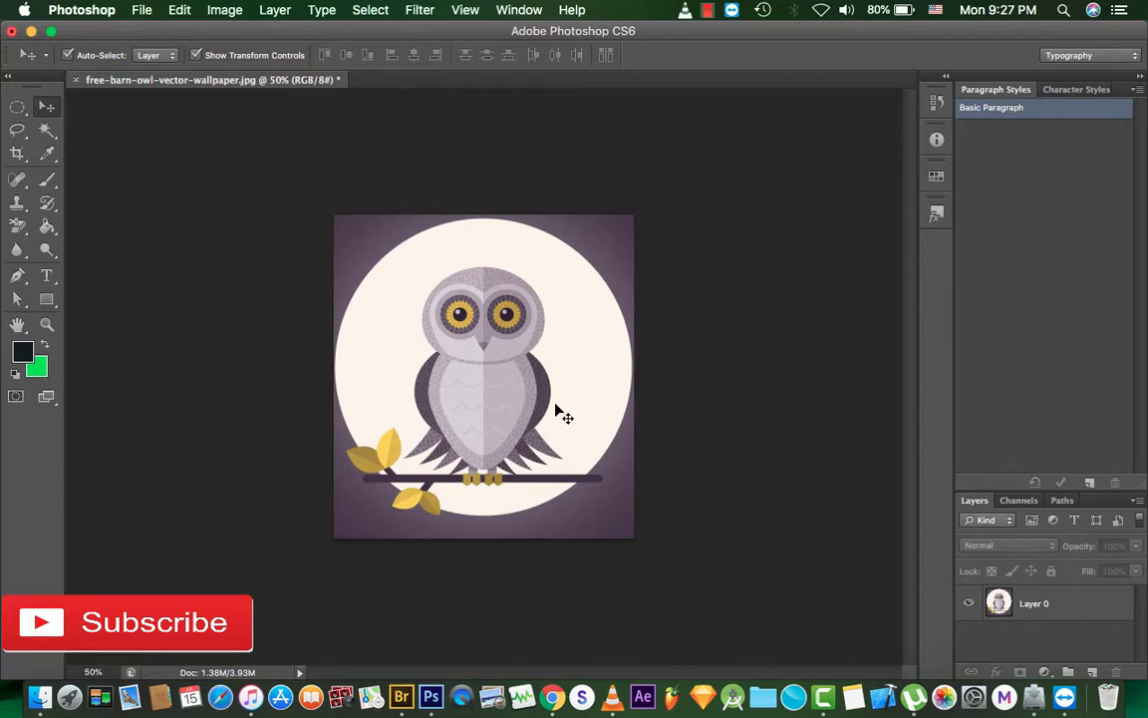
pyautogui.press('F12')
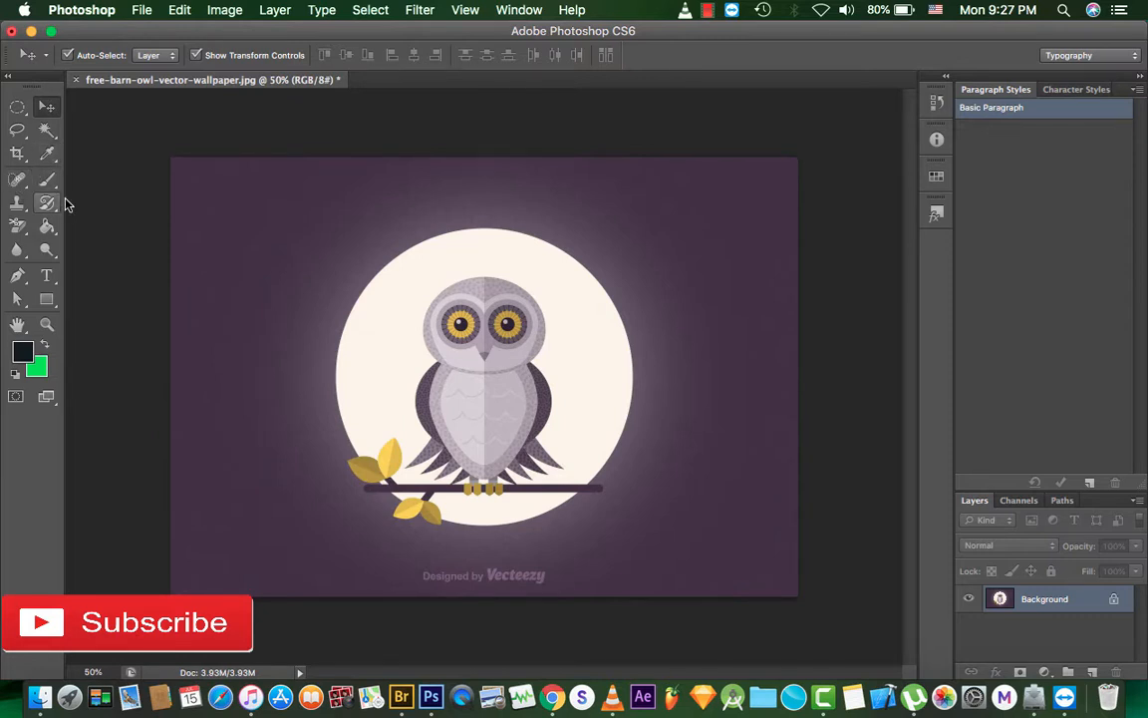
# Rotate the crop box to portrait orientation with the Crop Tool, and switch it to the 1 x 1 (Square) ratio.
pyautogui.press('c')
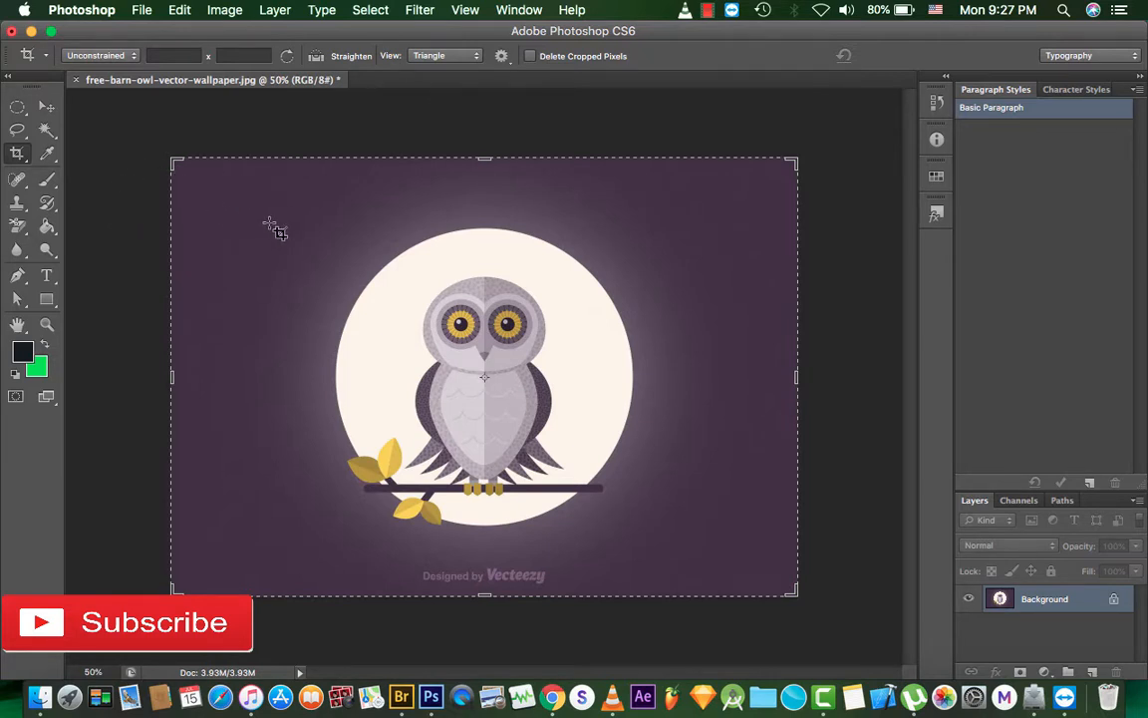
pyautogui.click(99, 58)
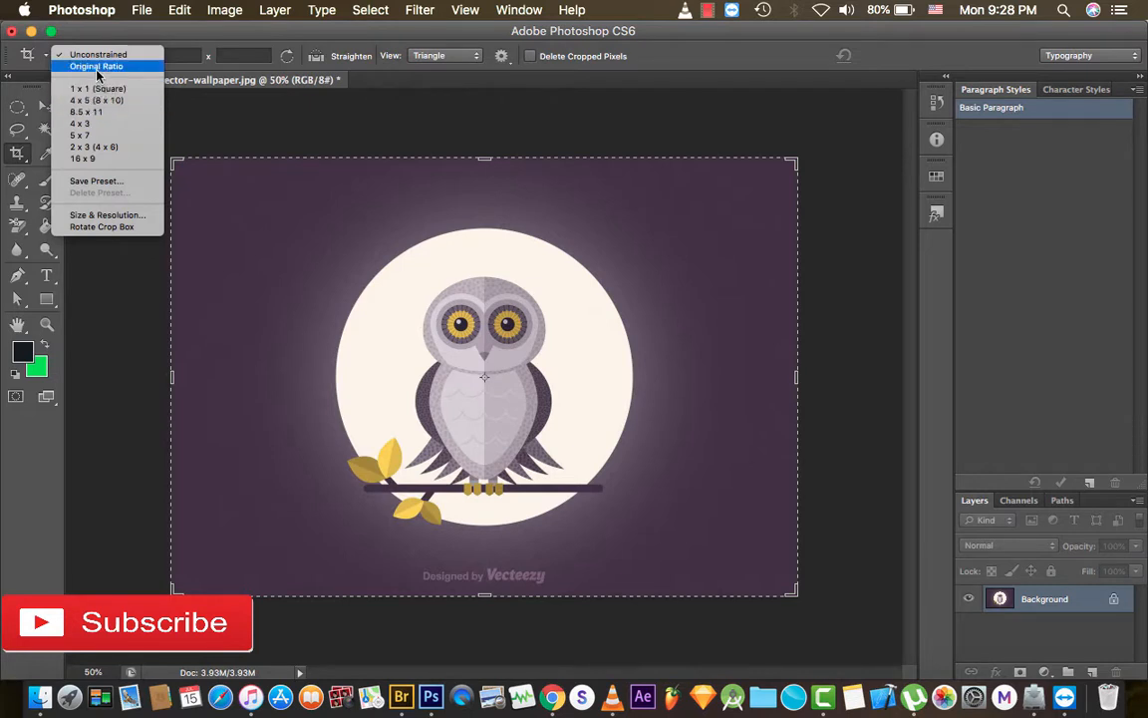
pyautogui.click(111, 228)
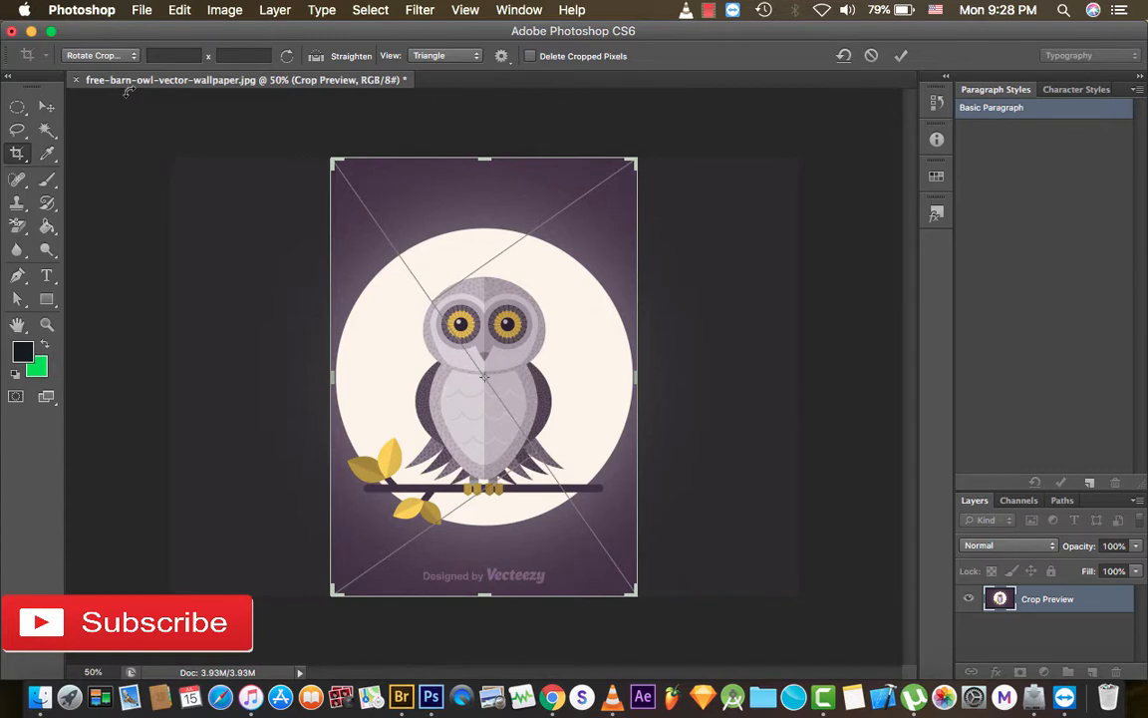
pyautogui.click(96, 55)
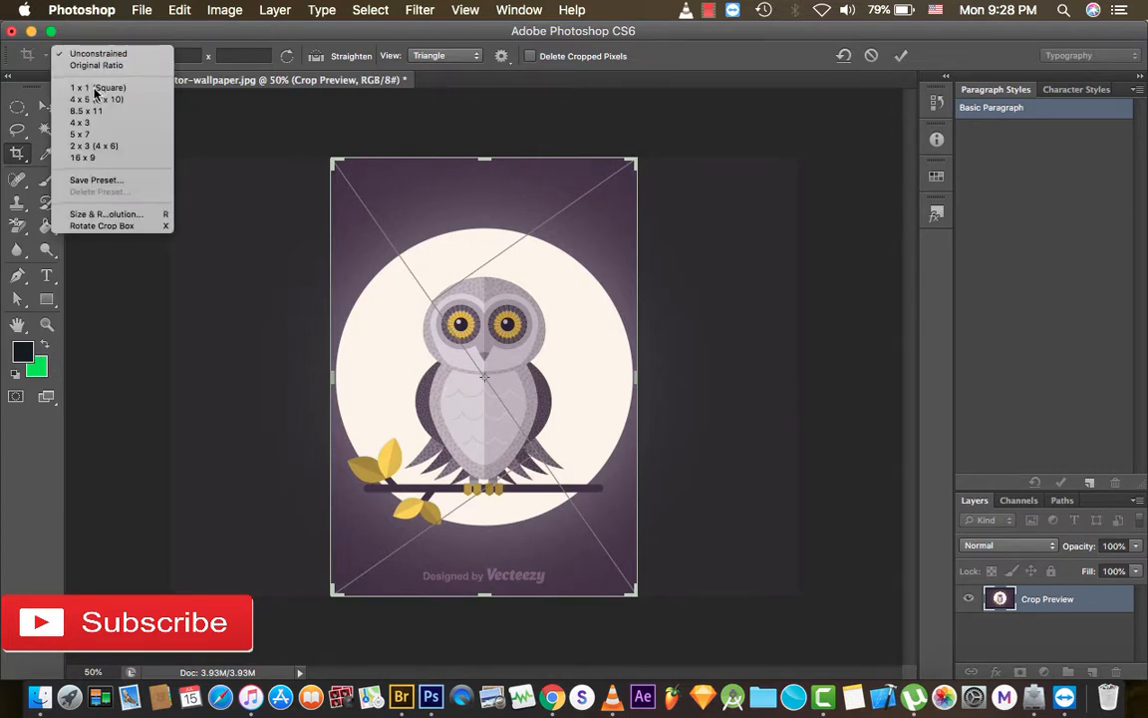
pyautogui.click(96, 88)
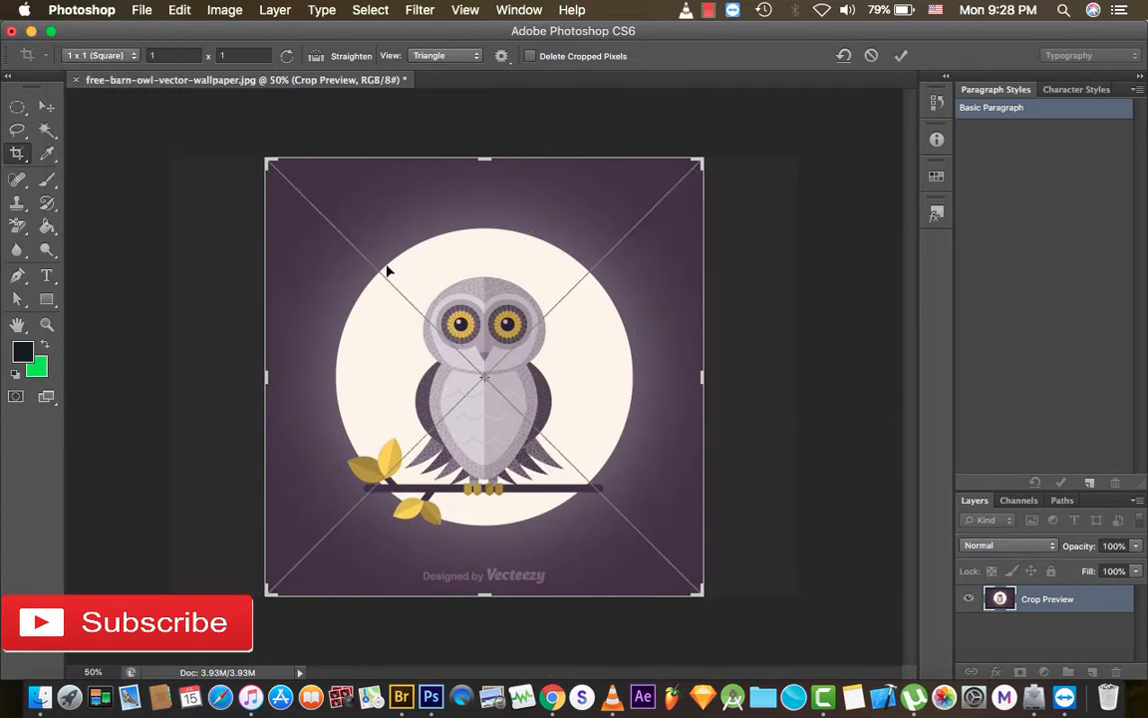
pyautogui.moveTo(387, 265); pyautogui.dragTo(386, 265)
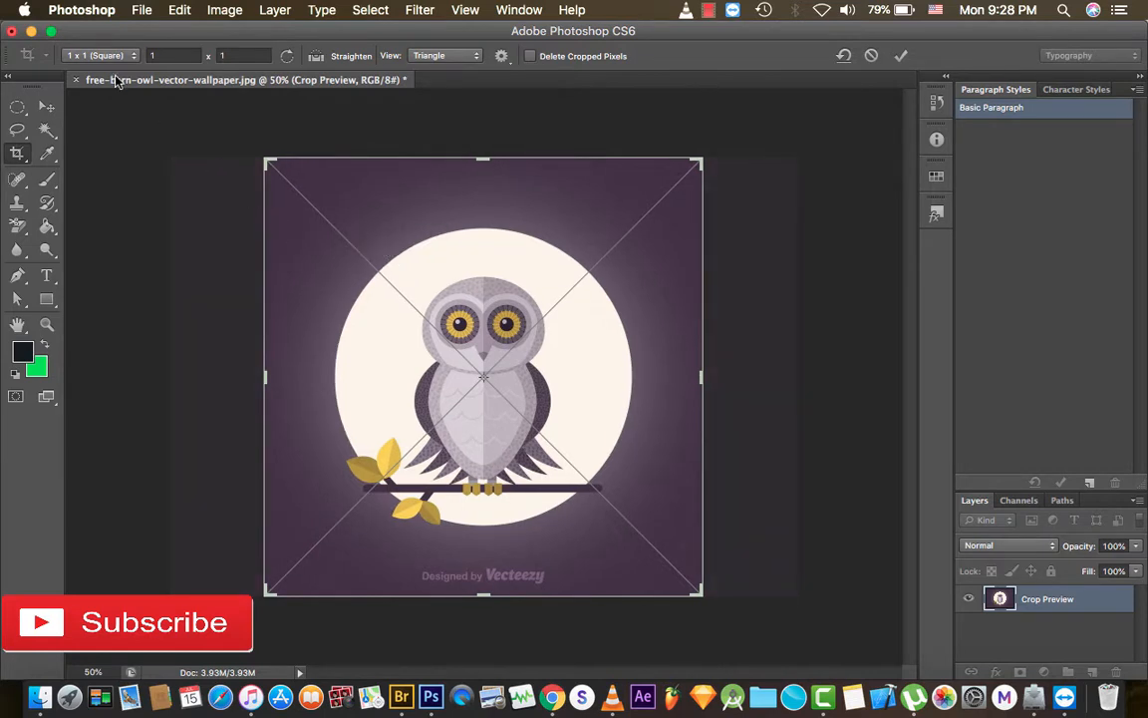
# Set the crop box to Original Ratio and shrink it proportionally from its upper-left corner.
pyautogui.click(96, 54)
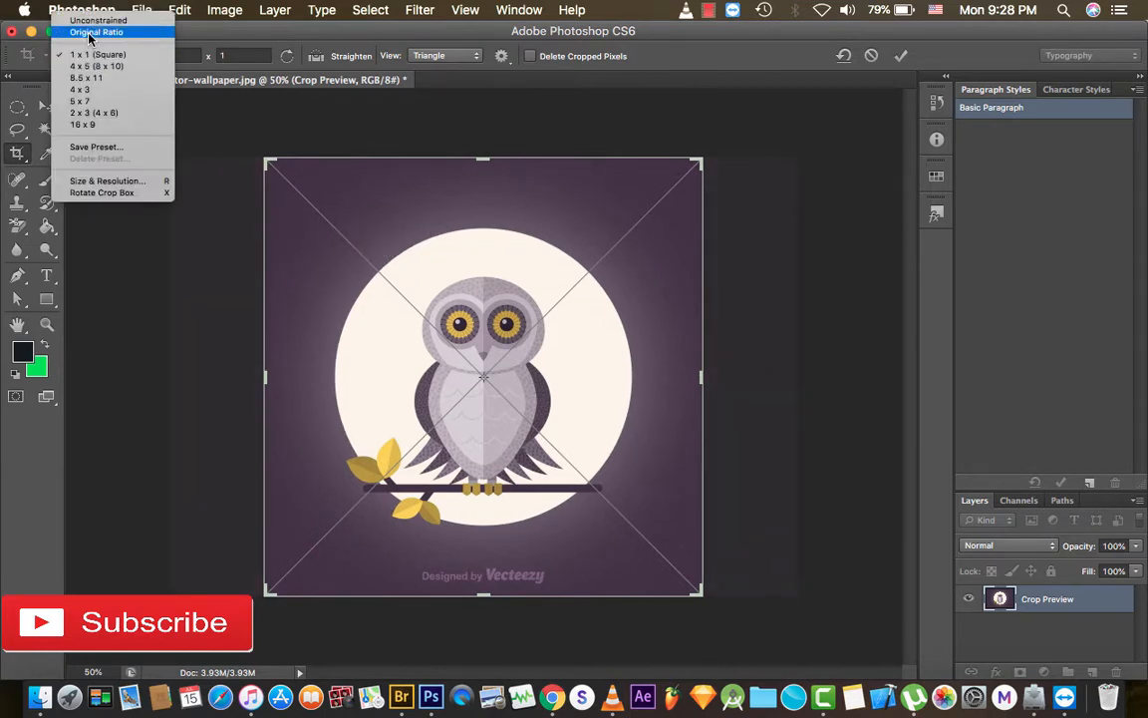
pyautogui.click(90, 33)
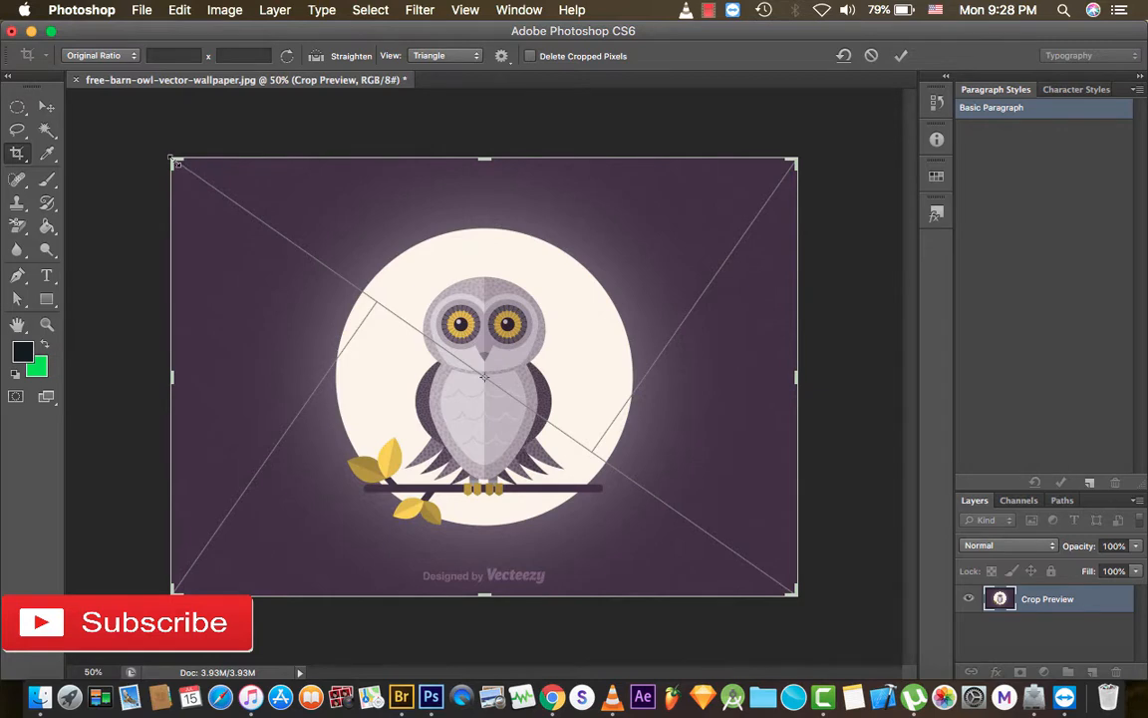
pyautogui.moveTo(174, 159); pyautogui.dragTo(229, 170)
# Crop the image with the Unconstrained ratio closely around the white moon circle, and undo the crop.
pyautogui.click(97, 55)
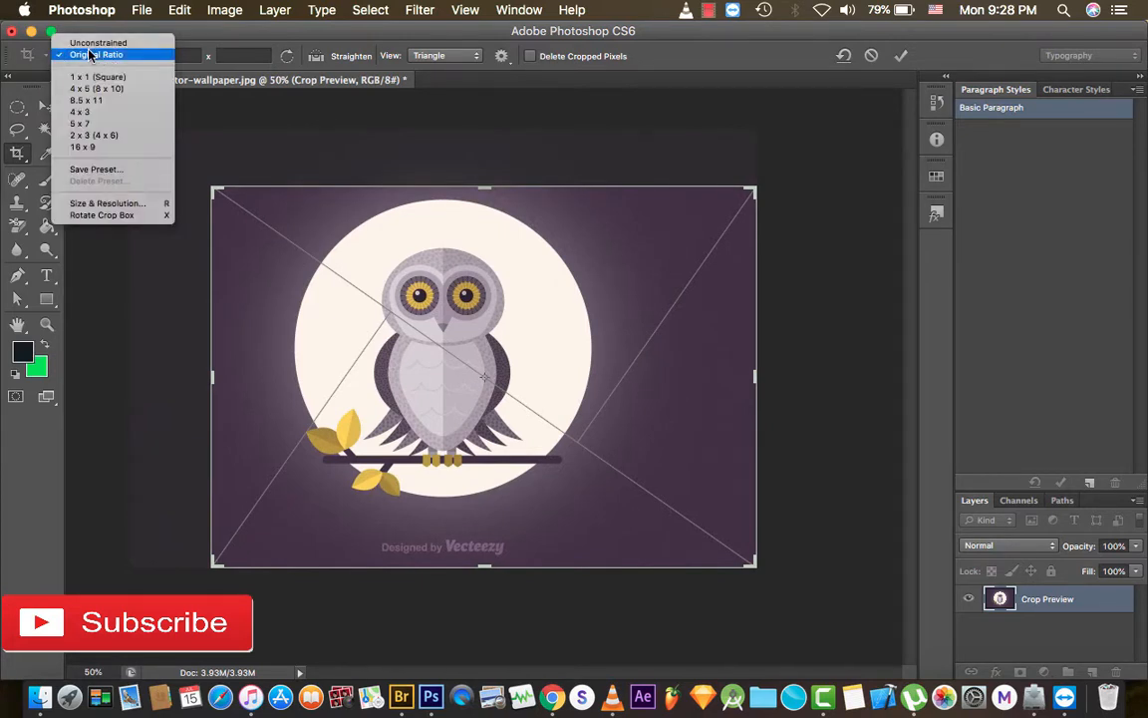
pyautogui.click(85, 43)
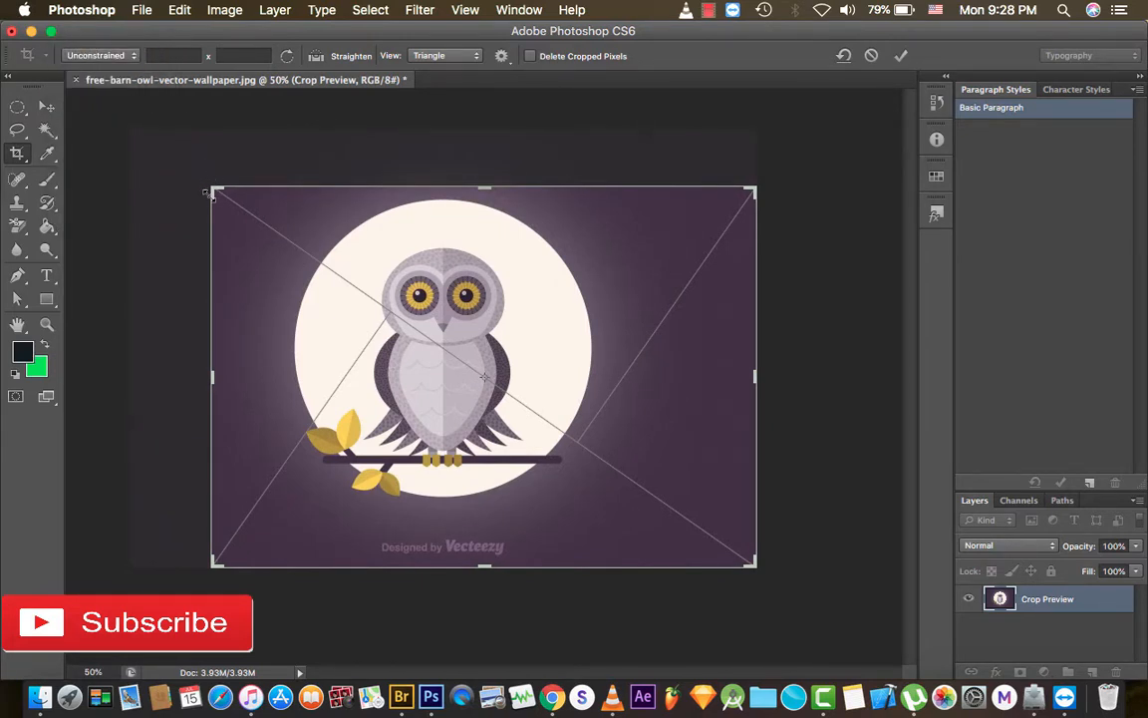
pyautogui.moveTo(212, 191); pyautogui.dragTo(256, 193)
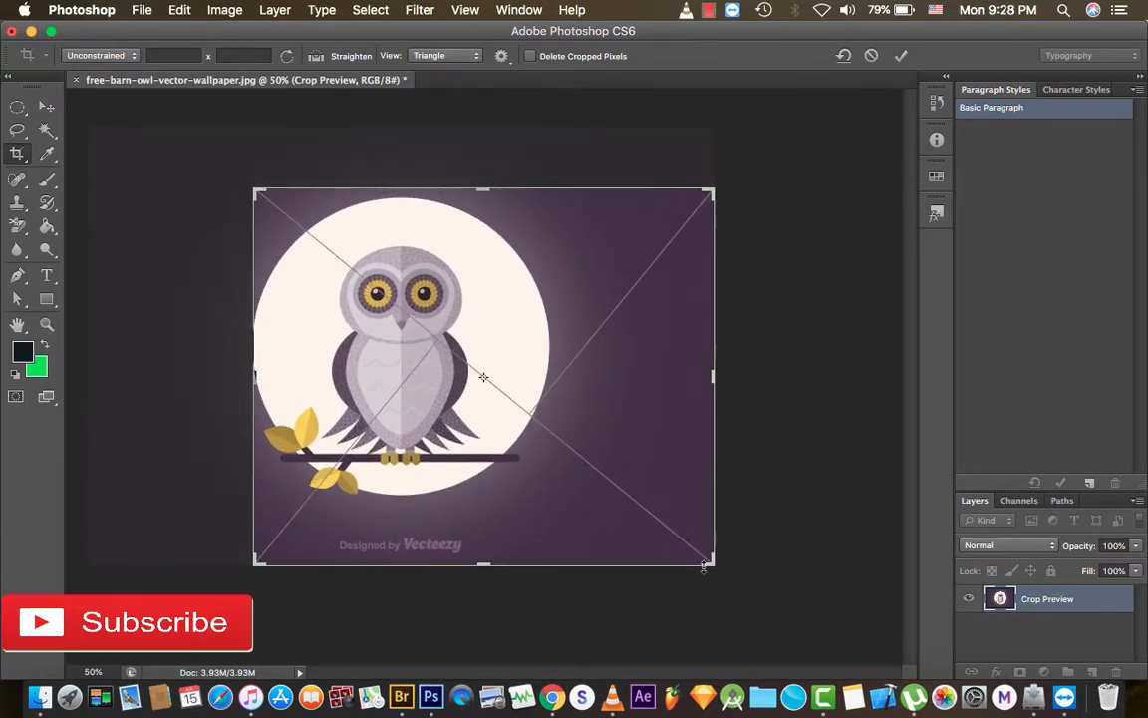
pyautogui.moveTo(710, 562); pyautogui.dragTo(633, 528)
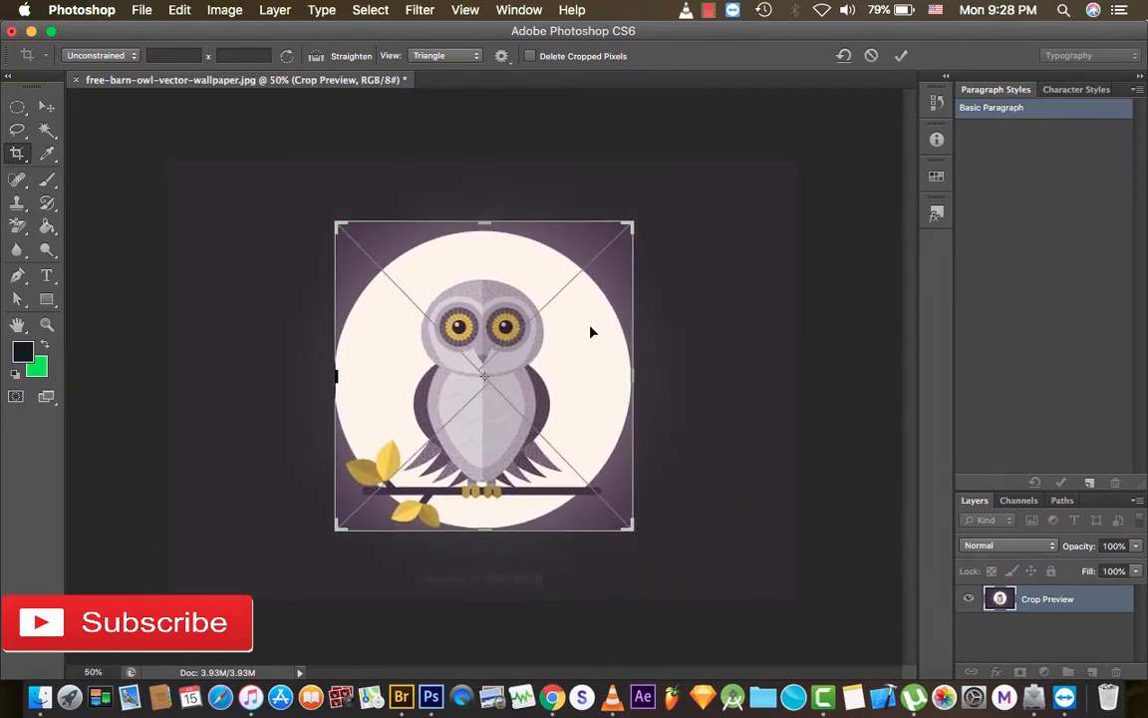
pyautogui.moveTo(625, 227); pyautogui.dragTo(629, 227)
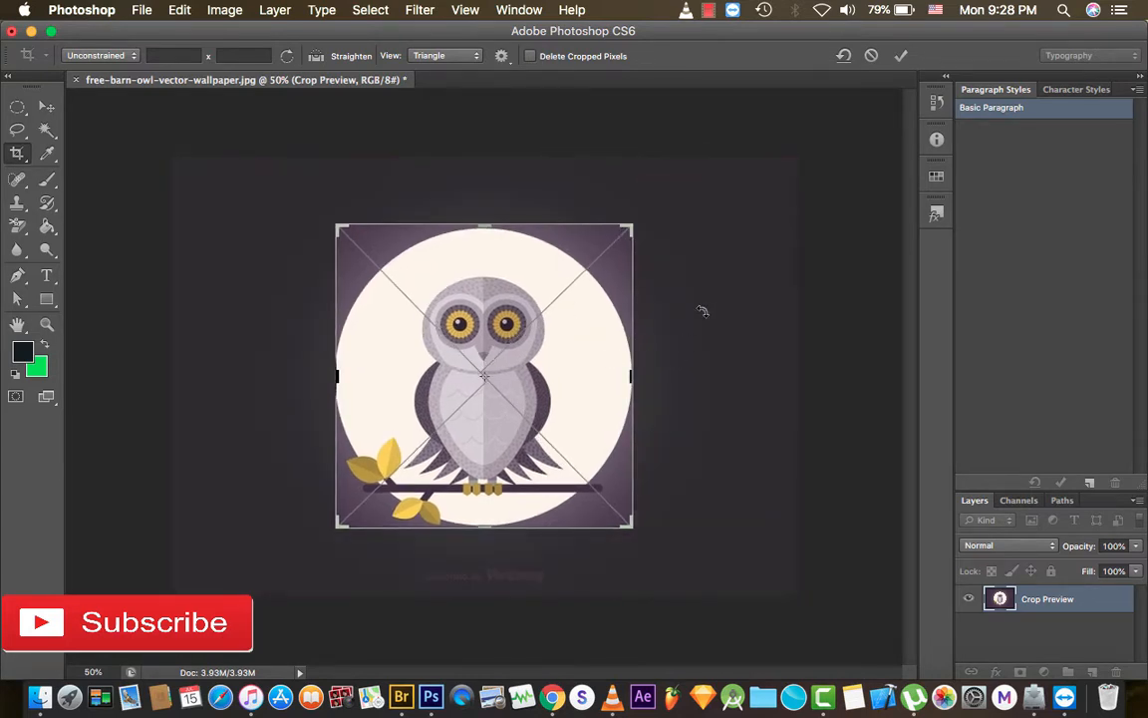
pyautogui.click(901, 56)
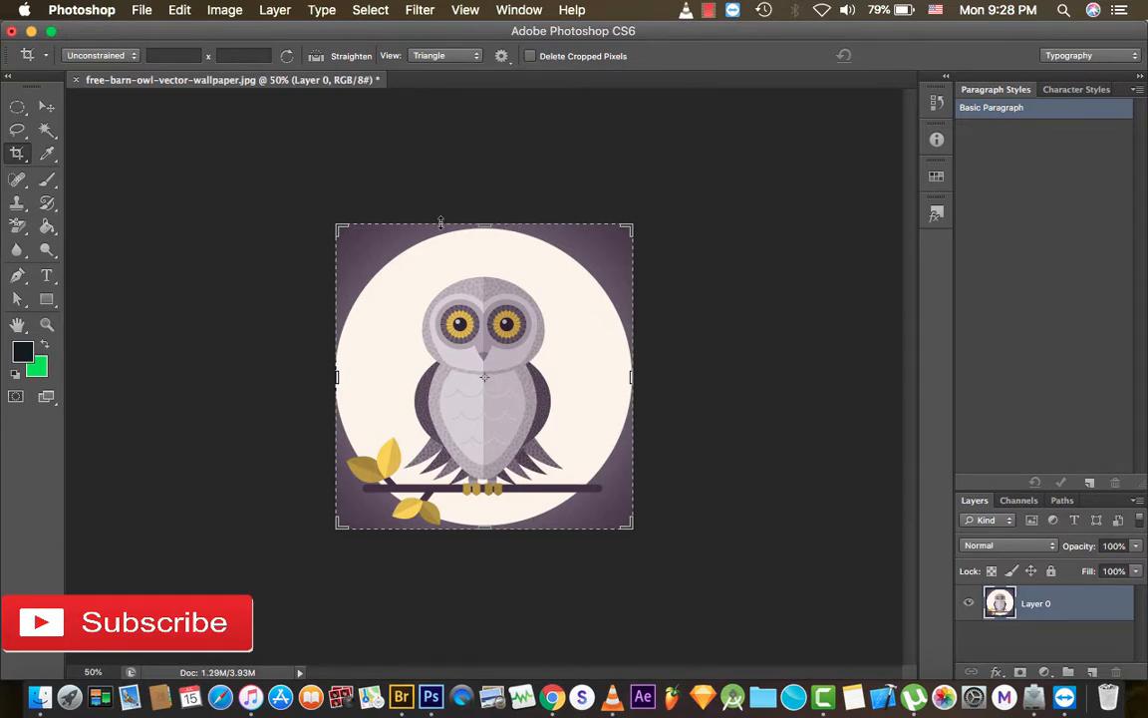
pyautogui.press('super+z')
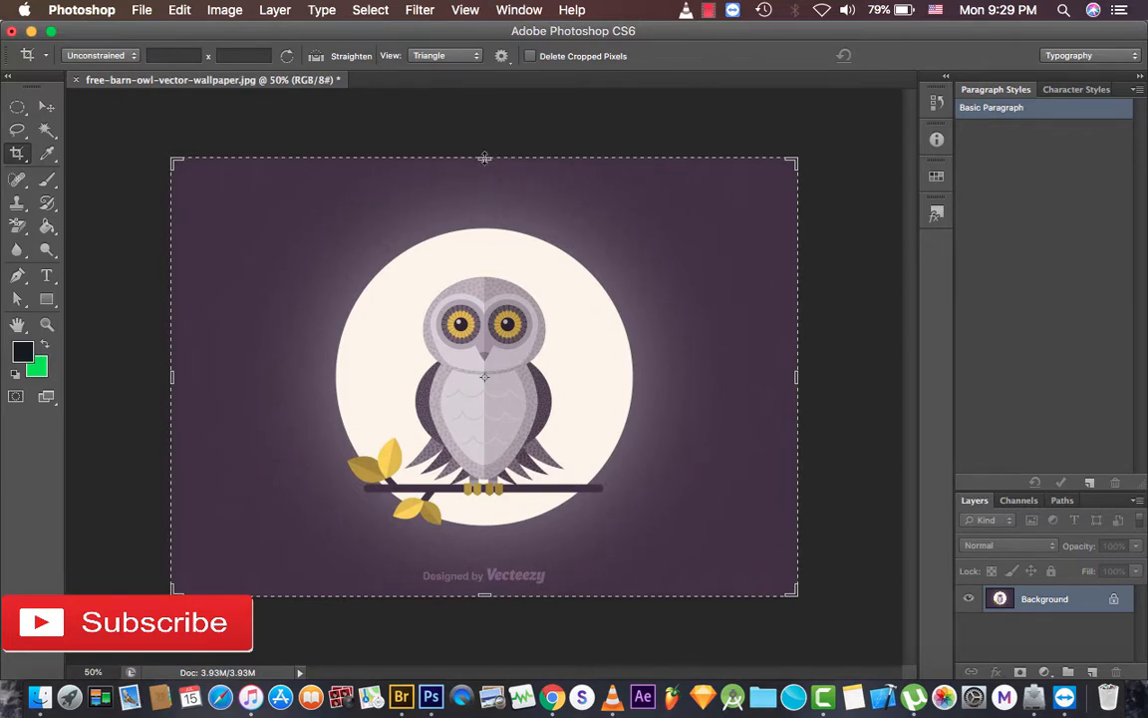
# Extend the crop box above, right and left of the image, enabling Delete Cropped Pixels to fill the added canvas with the background colour.
pyautogui.moveTo(484, 157); pyautogui.dragTo(484, 123)
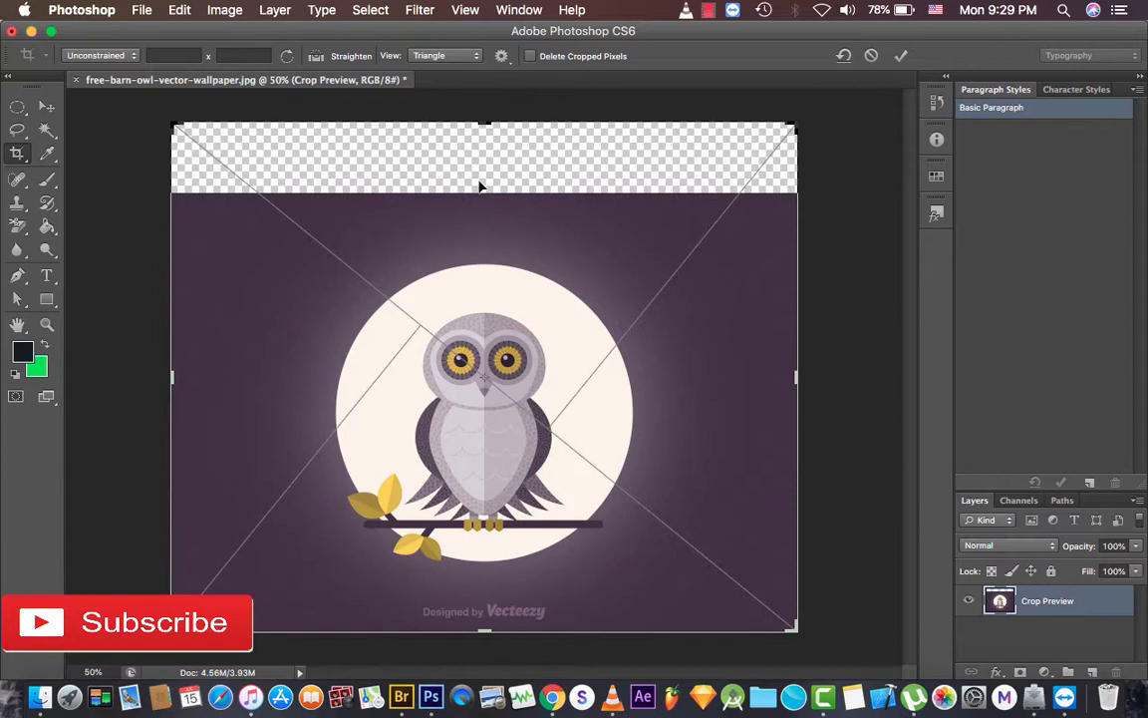
pyautogui.click(530, 57)
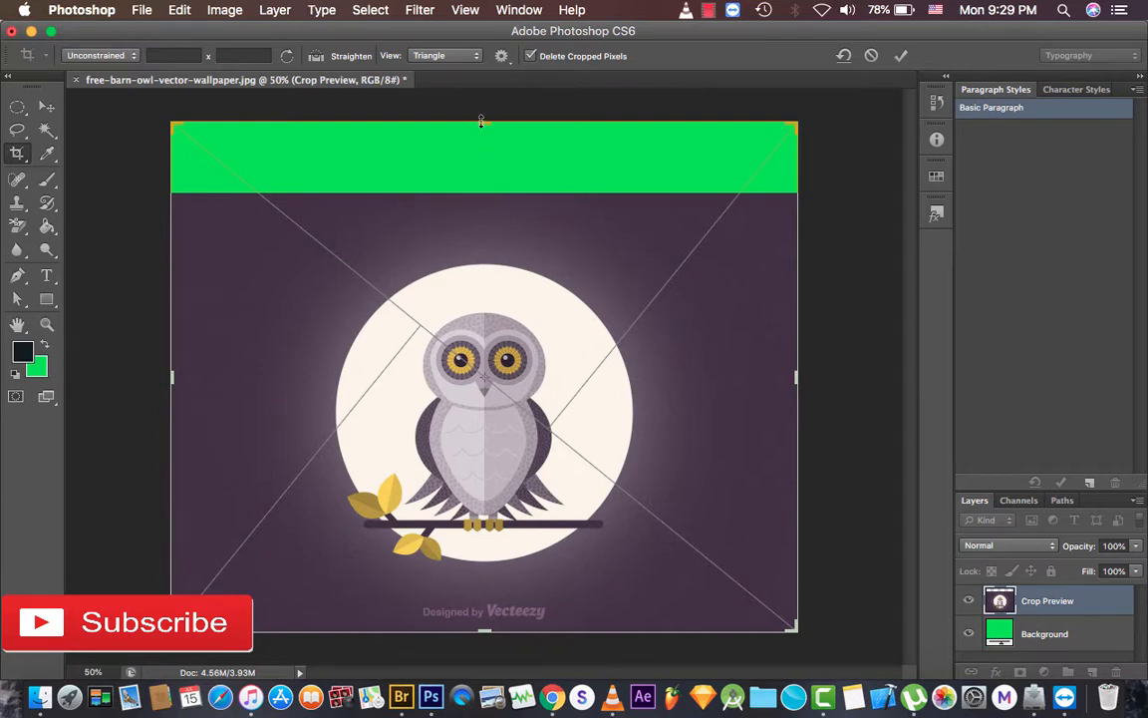
pyautogui.moveTo(481, 121); pyautogui.dragTo(482, 119)
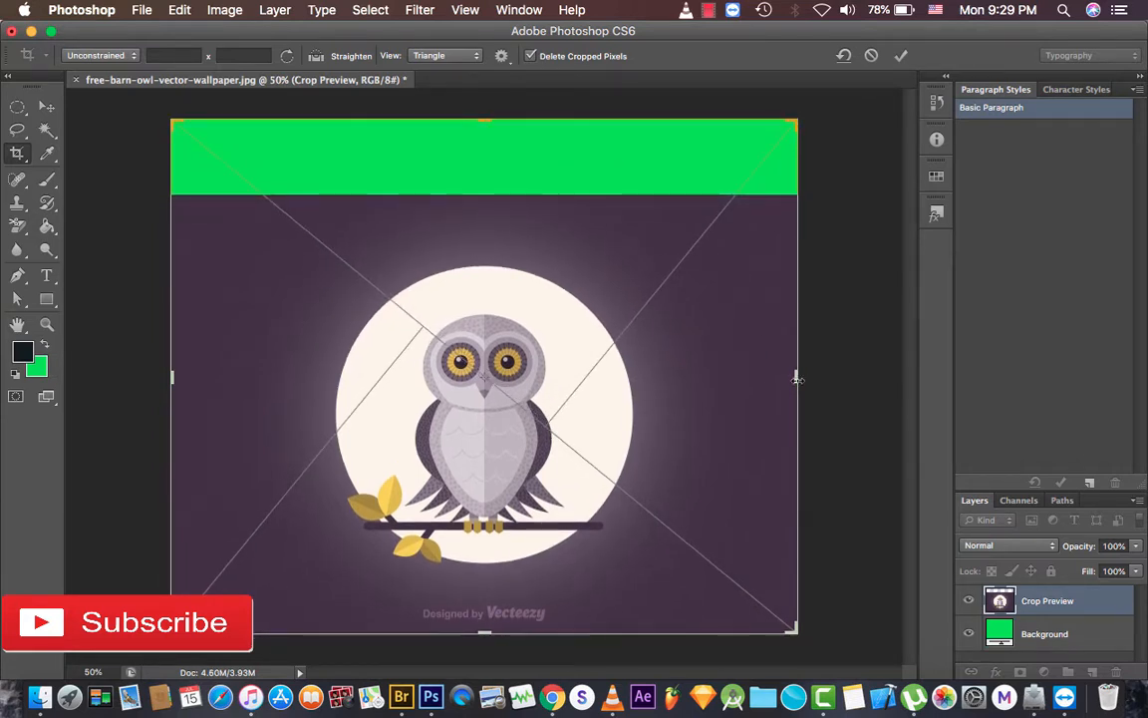
pyautogui.moveTo(797, 377); pyautogui.dragTo(887, 381)
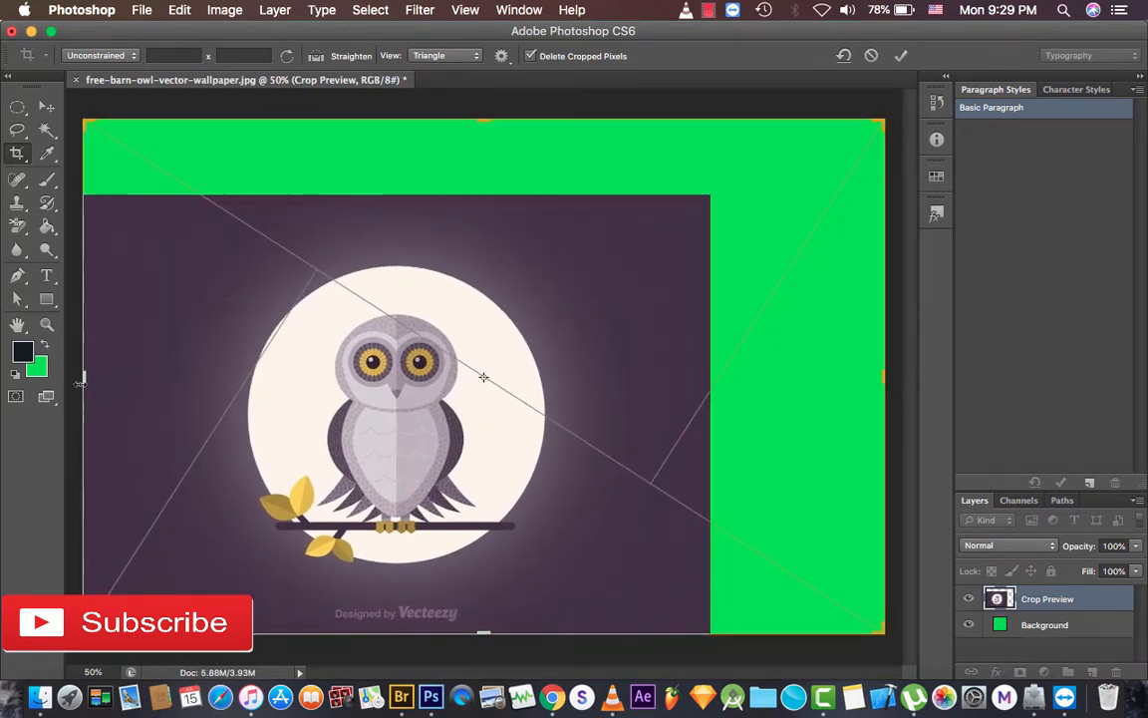
pyautogui.moveTo(80, 377); pyautogui.dragTo(217, 379)
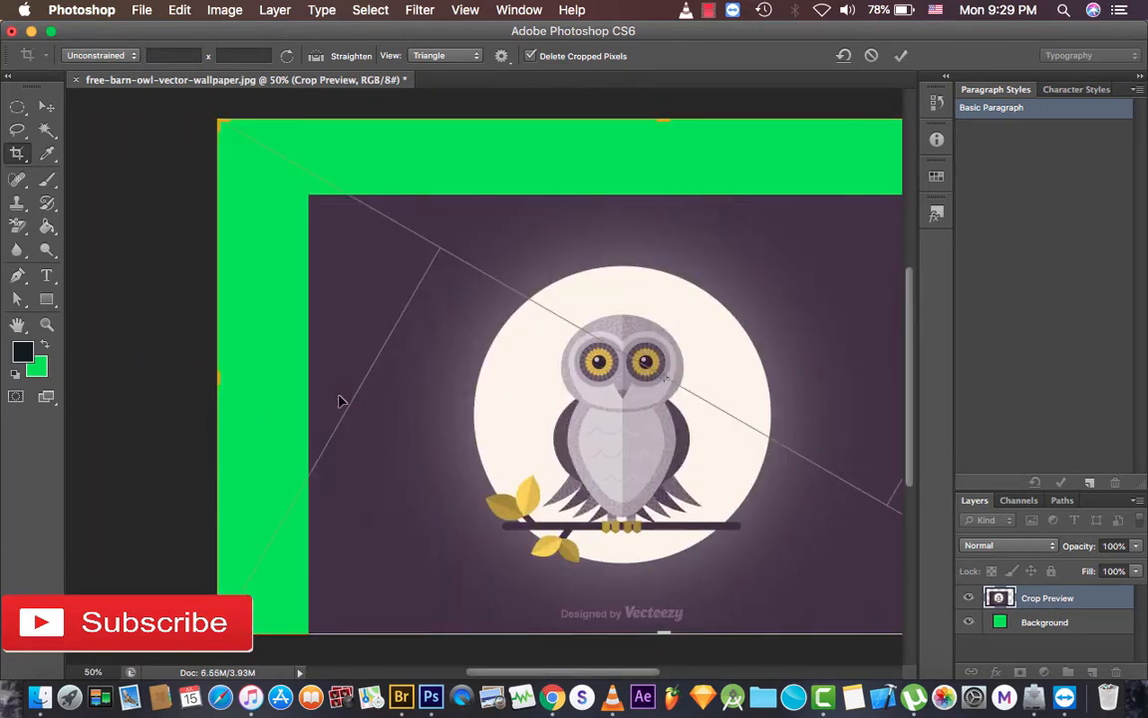
# Turn off Delete Cropped Pixels and keep the Triangle crop overlay.
pyautogui.click(531, 57)
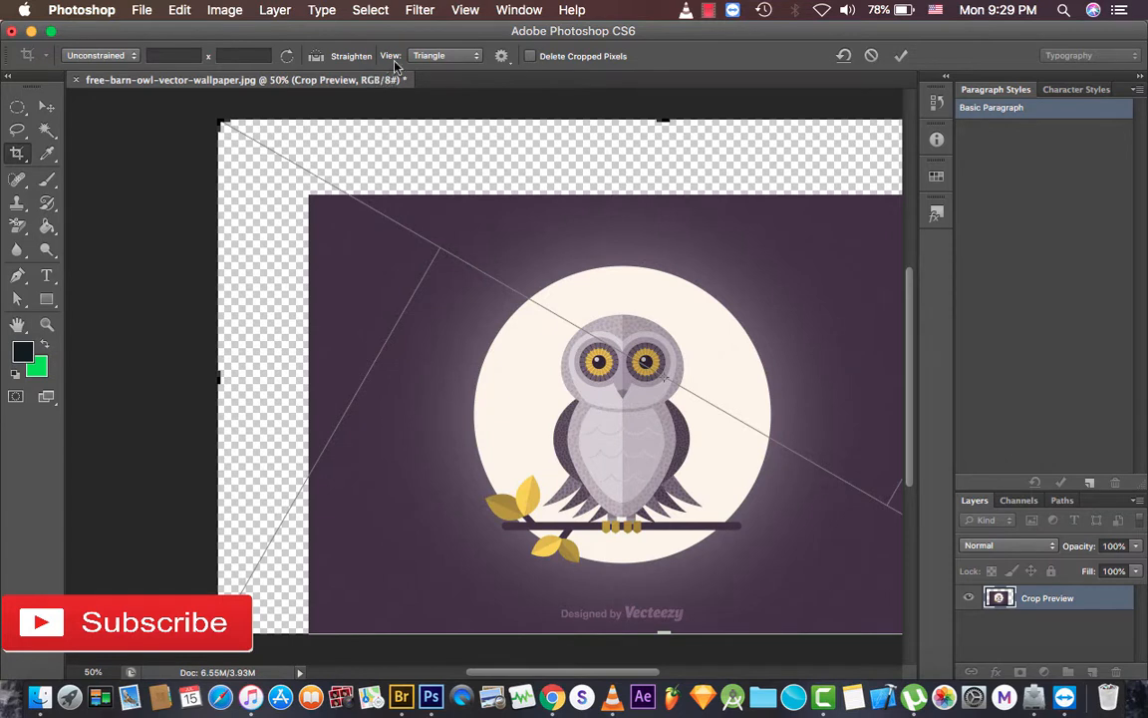
pyautogui.click(431, 56)
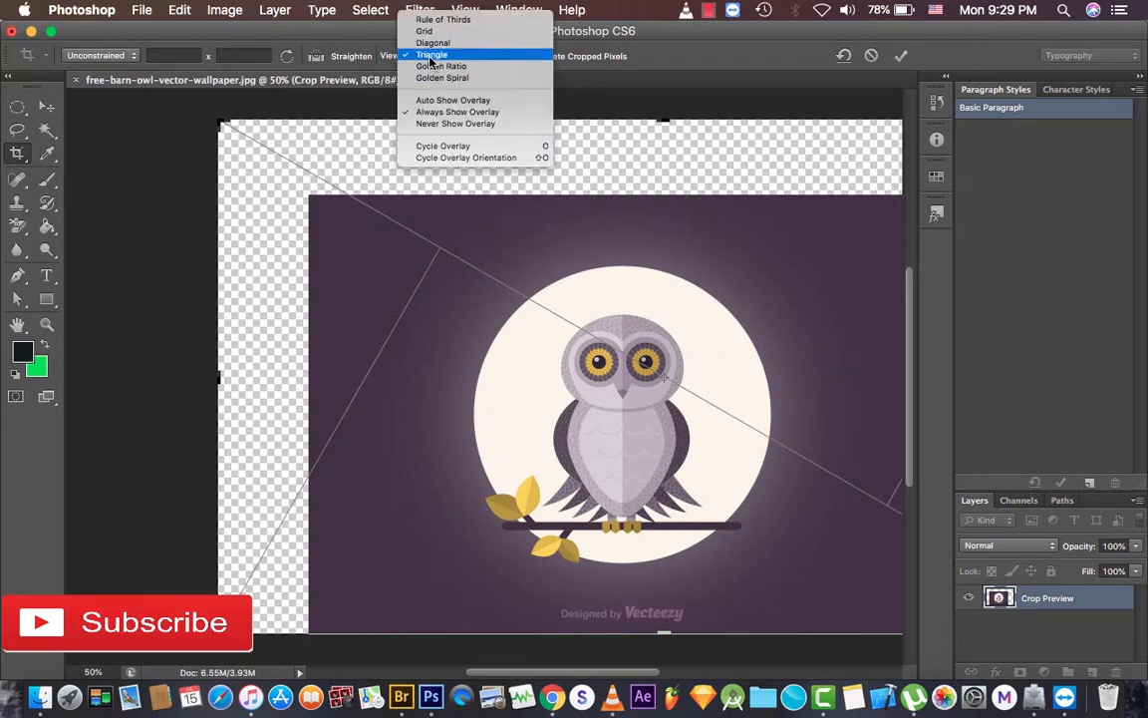
pyautogui.click(431, 56)
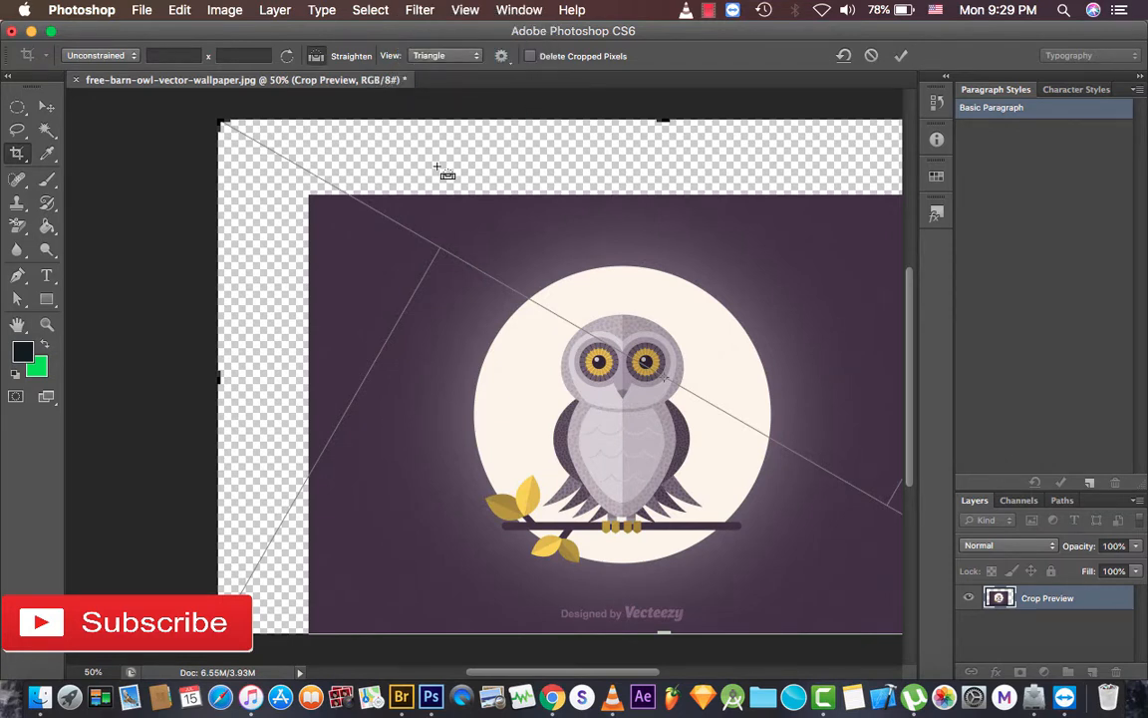
# Toggle the undo of the last canvas extension, reset the crop box to the full image and apply it.
pyautogui.press('super+z')
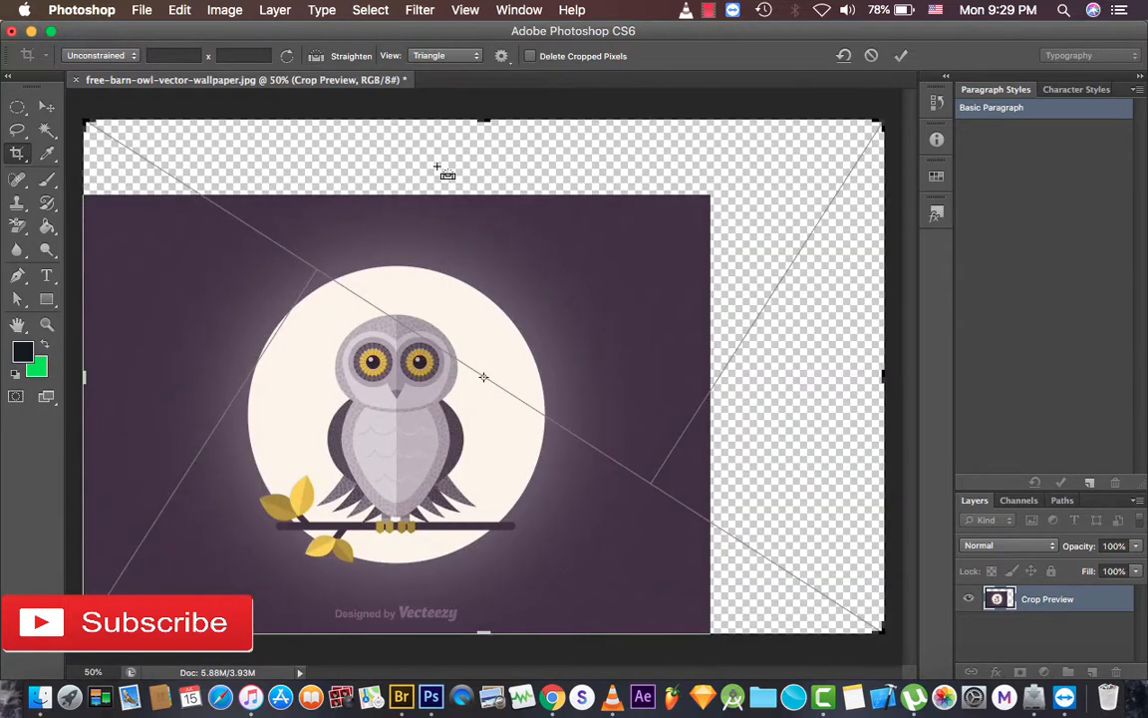
pyautogui.press('super+z')
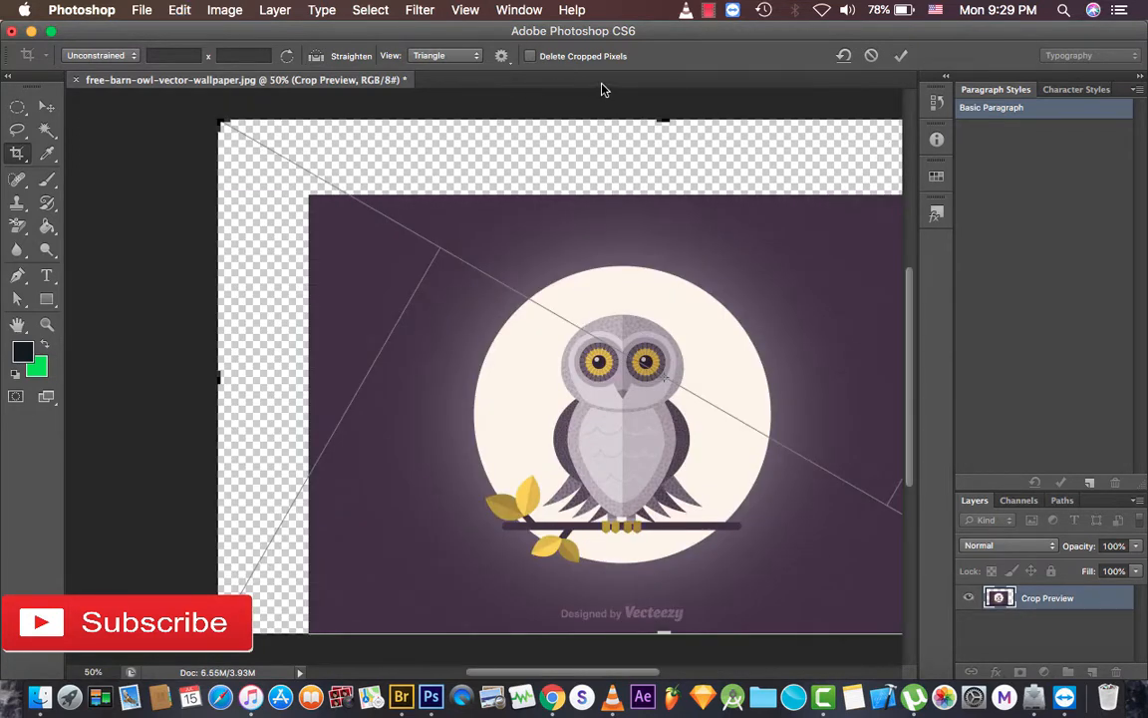
pyautogui.click(844, 55)
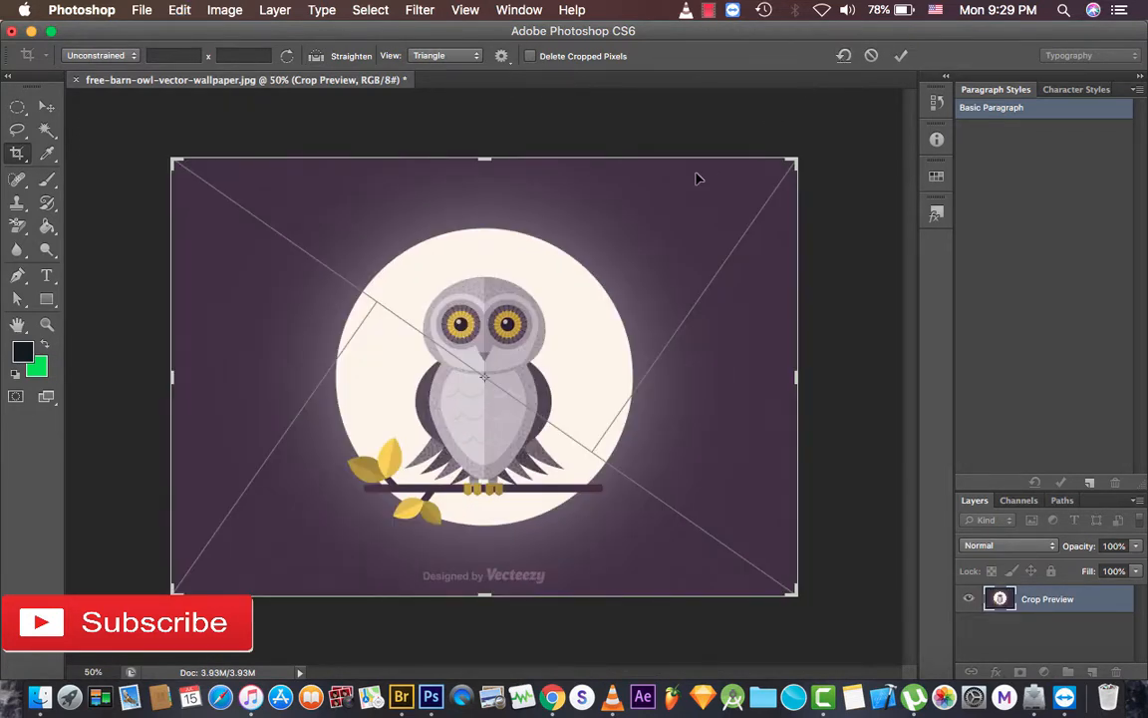
pyautogui.click(901, 56)
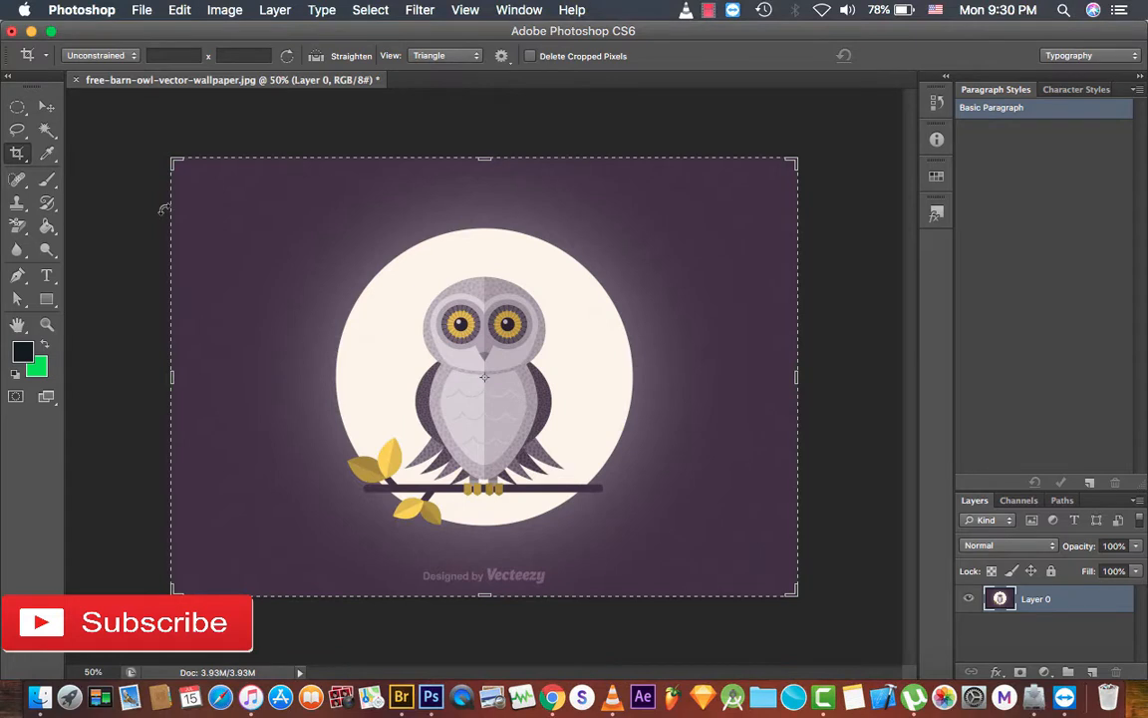
# Shrink the crop box around the owl and moon from its two upper corners, and reset it to the full image.
pyautogui.moveTo(160, 151); pyautogui.dragTo(256, 195)
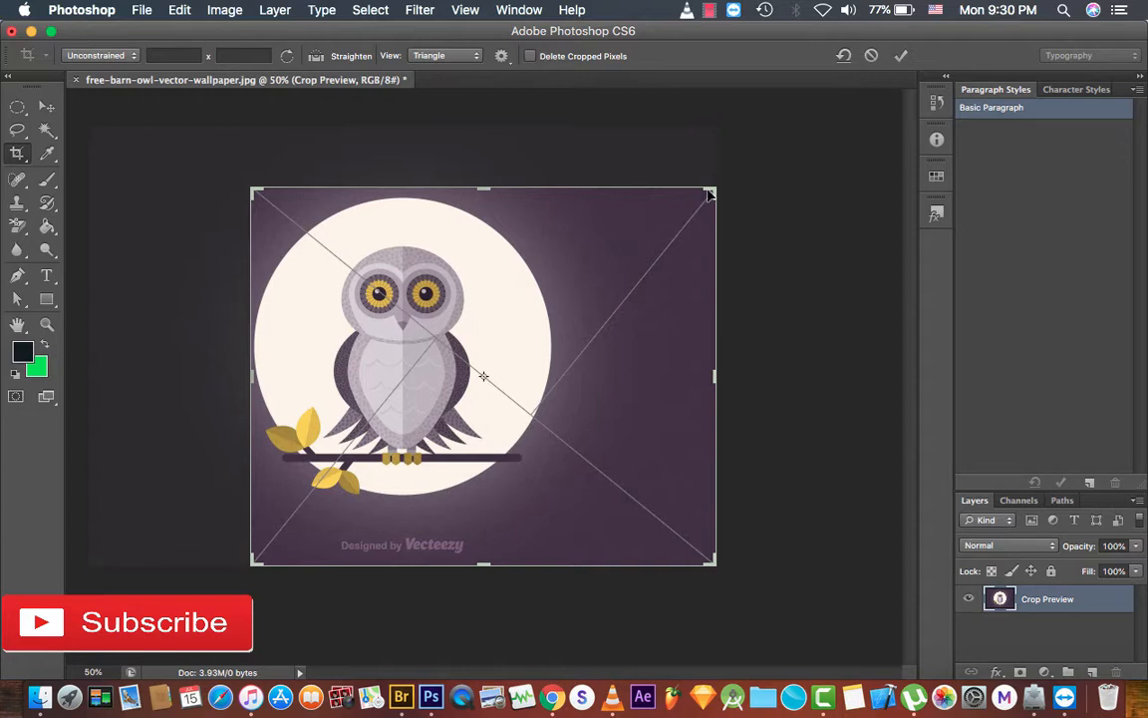
pyautogui.moveTo(708, 190); pyautogui.dragTo(649, 194)
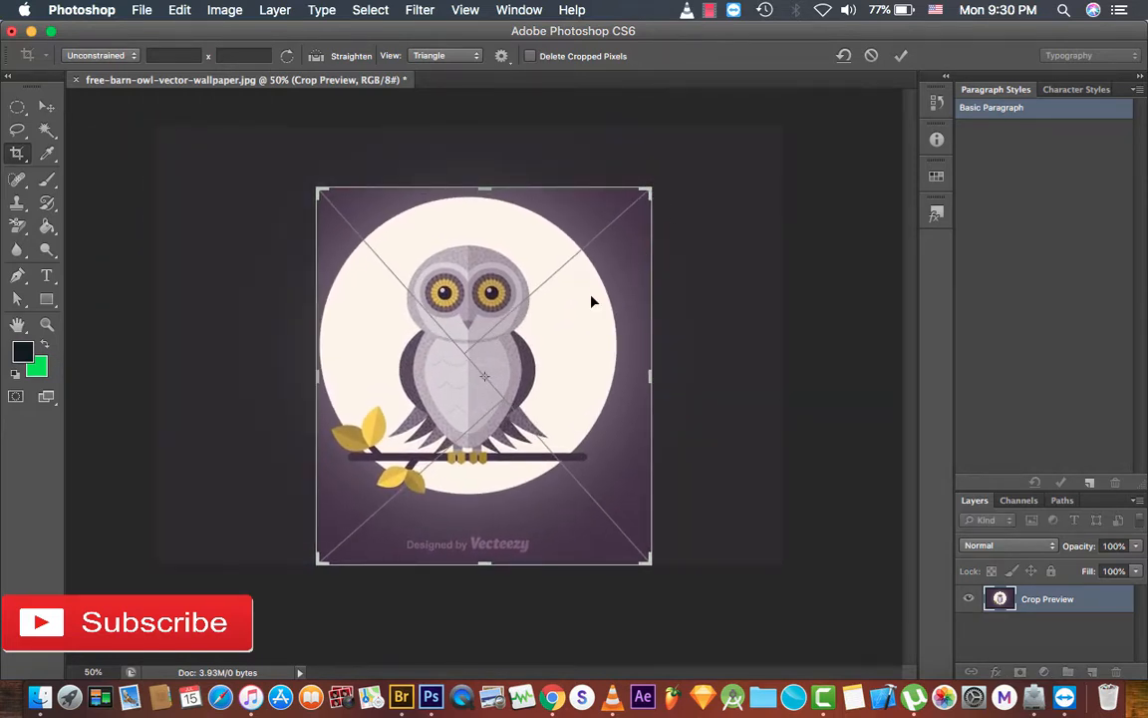
pyautogui.click(846, 57)
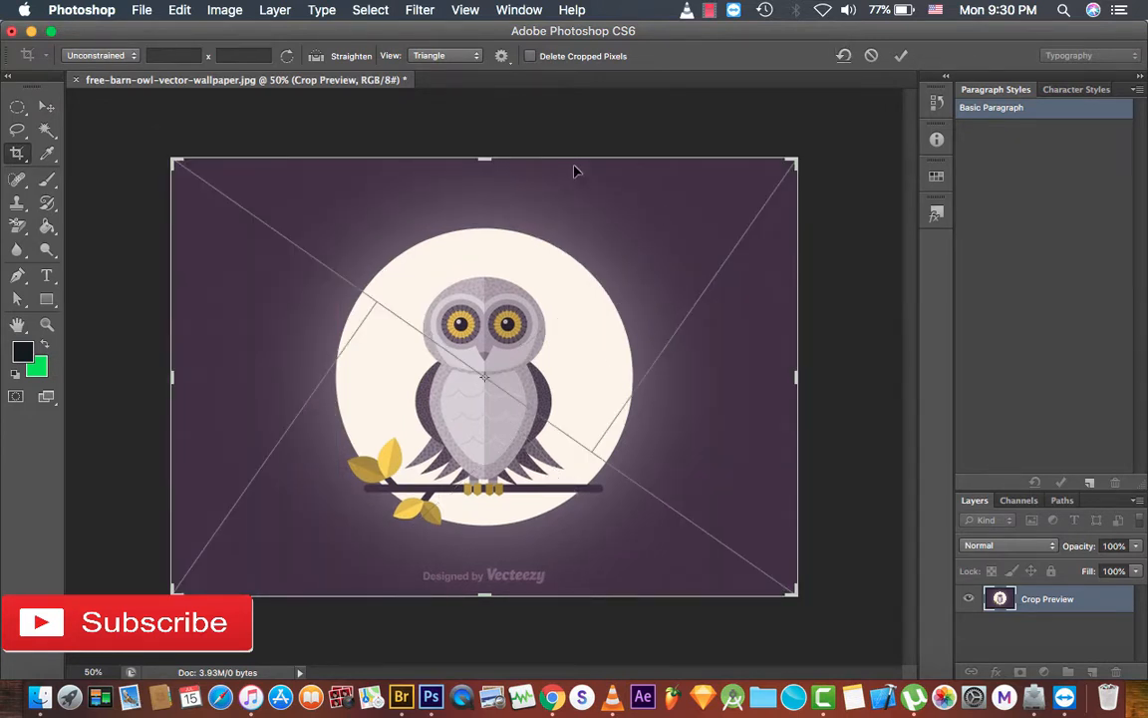
# Set the crop overlay to Rule of Thirds and frame the moon circle closely with the crop box.
pyautogui.click(451, 55)
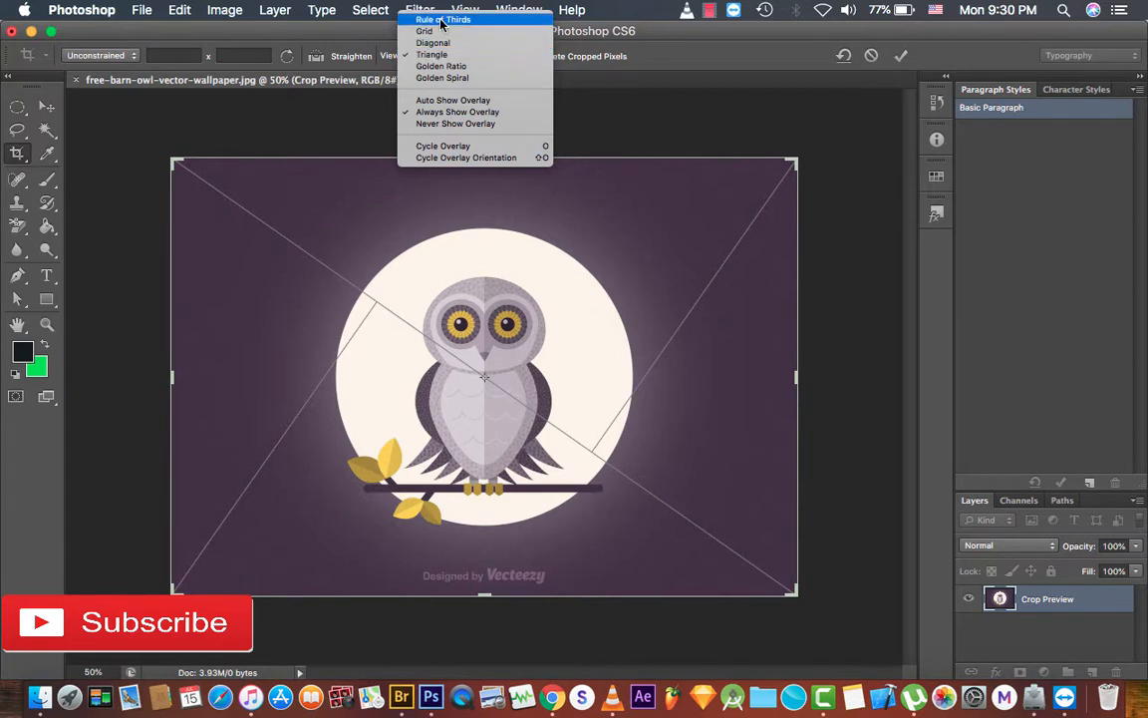
pyautogui.click(440, 21)
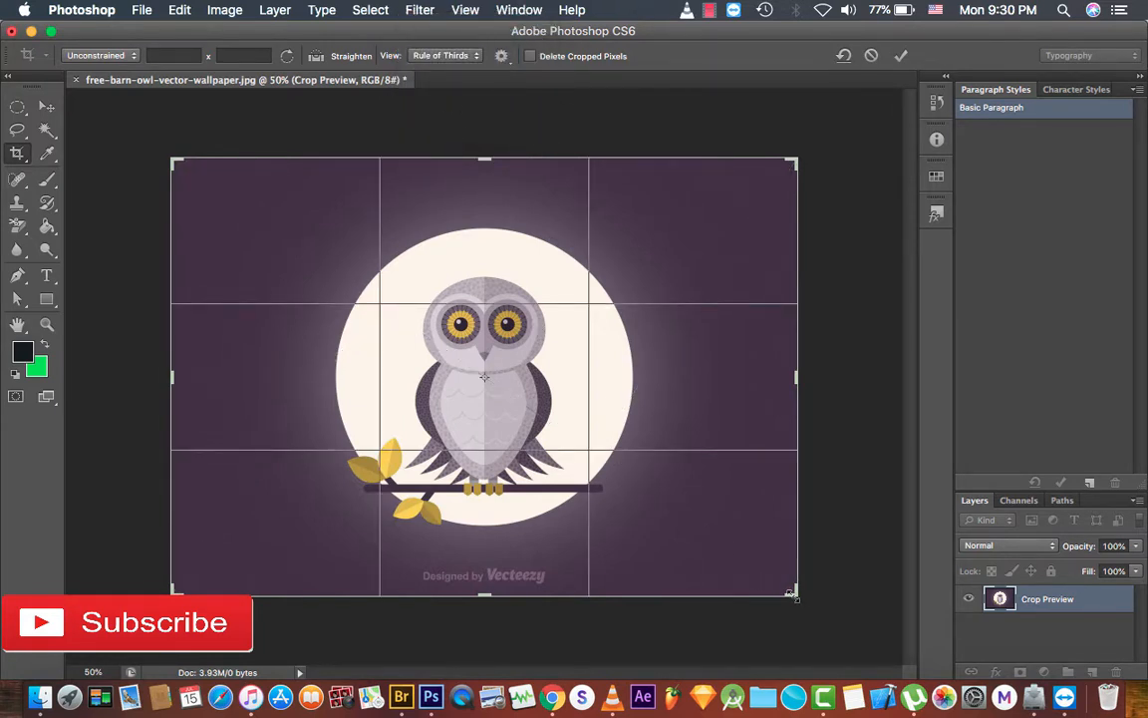
pyautogui.moveTo(791, 594); pyautogui.dragTo(732, 558)
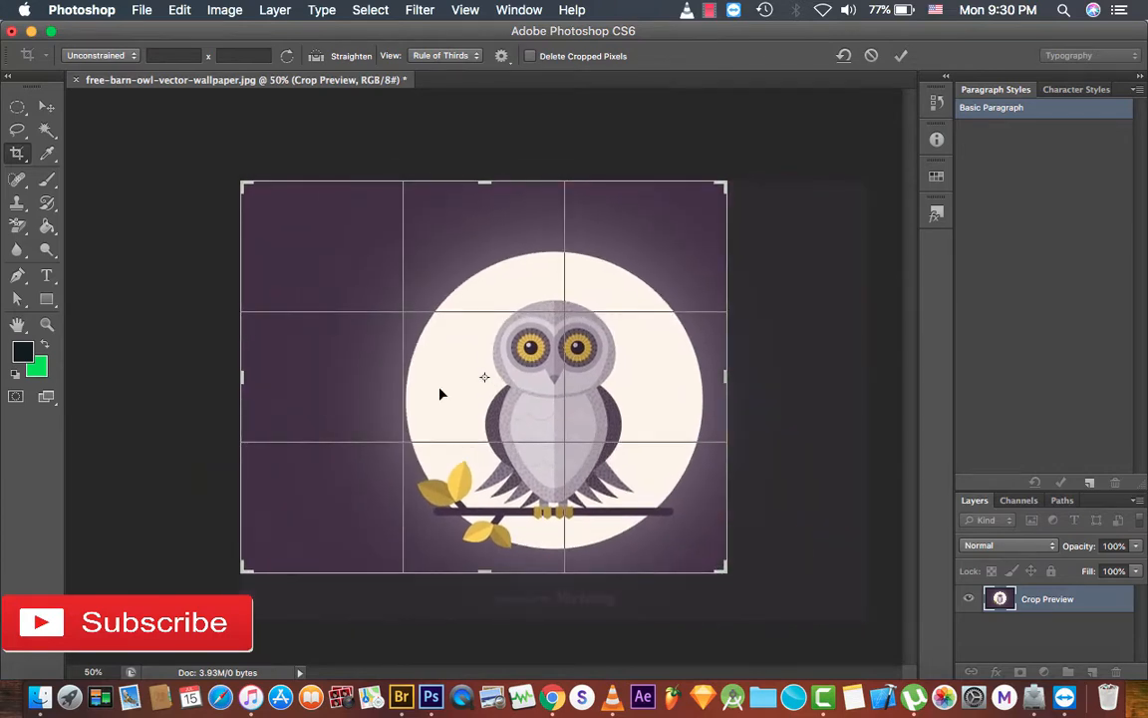
pyautogui.moveTo(243, 186); pyautogui.dragTo(326, 215)
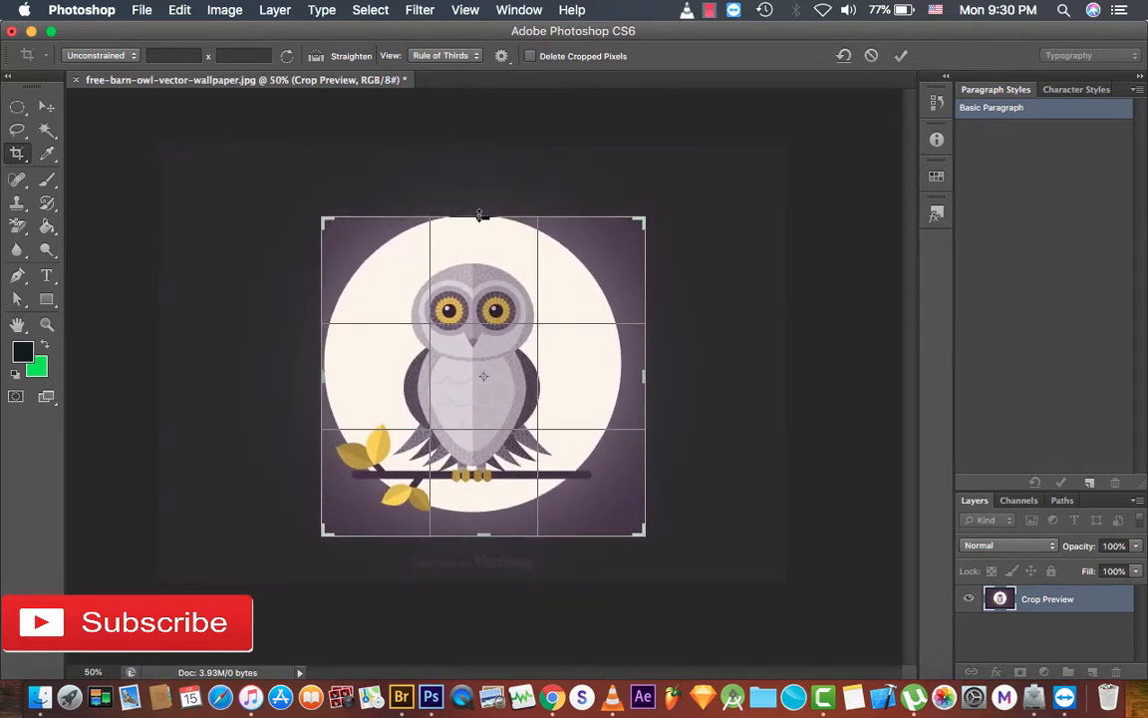
pyautogui.moveTo(480, 215); pyautogui.dragTo(479, 208)
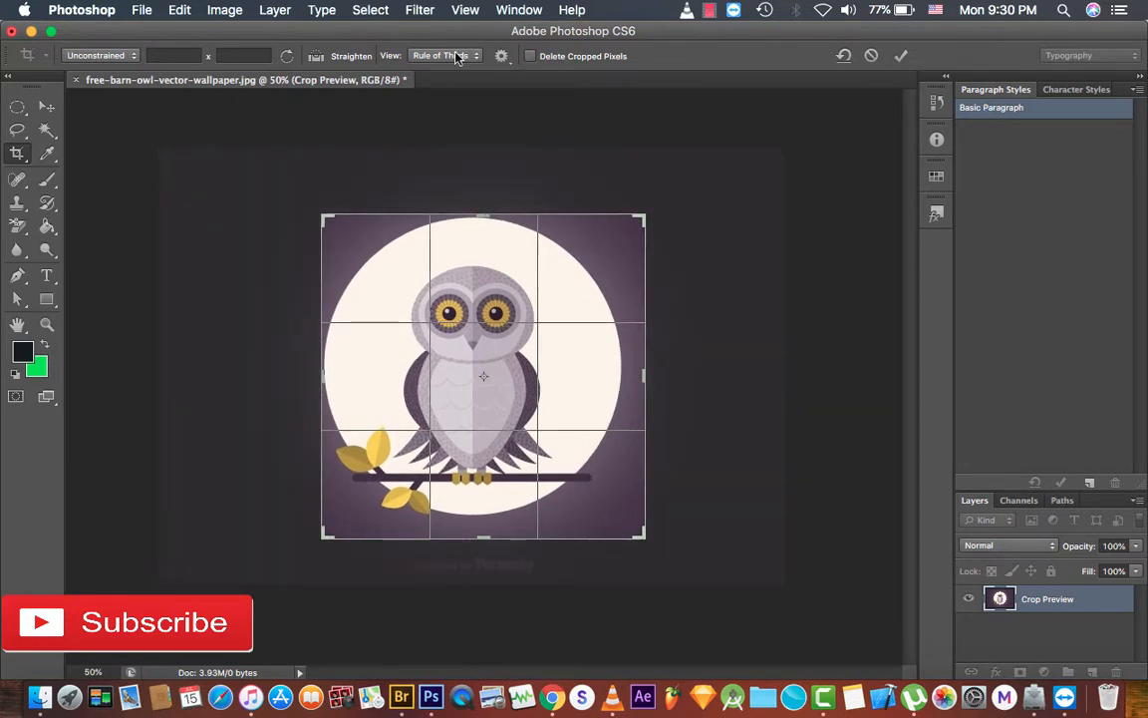
# Try the Grid, Triangle and Golden Spiral crop overlays on the framed owl, and return to Rule of Thirds.
pyautogui.click(458, 57)
pyautogui.click(445, 71)
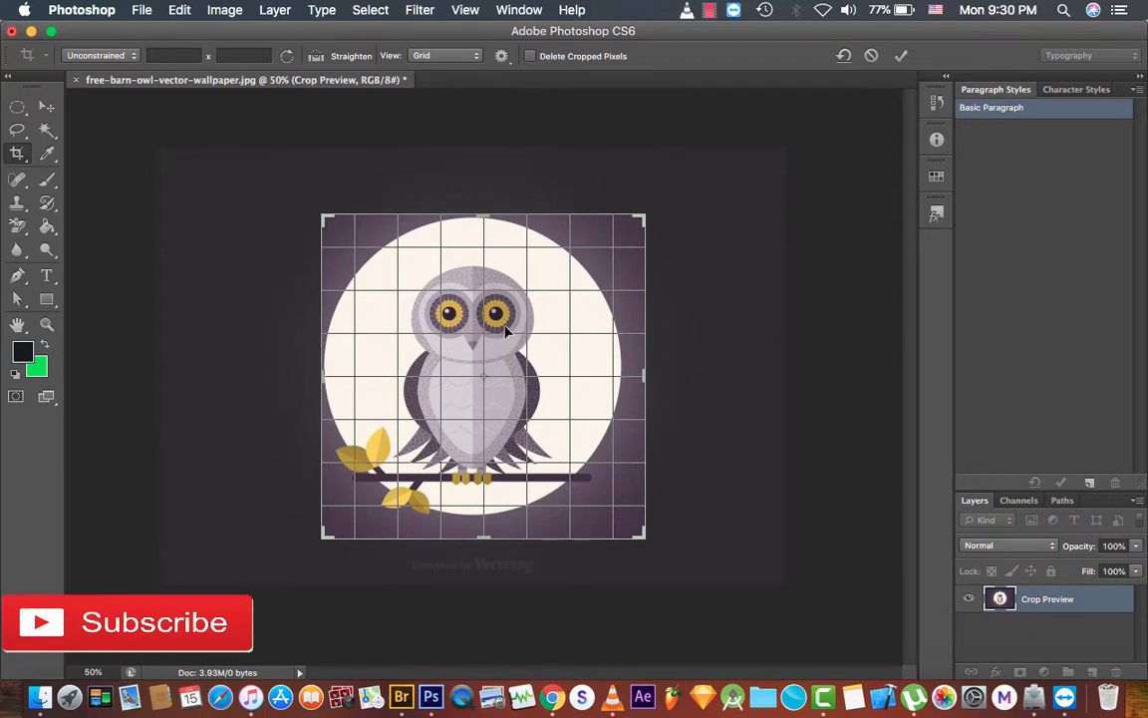
pyautogui.click(449, 62)
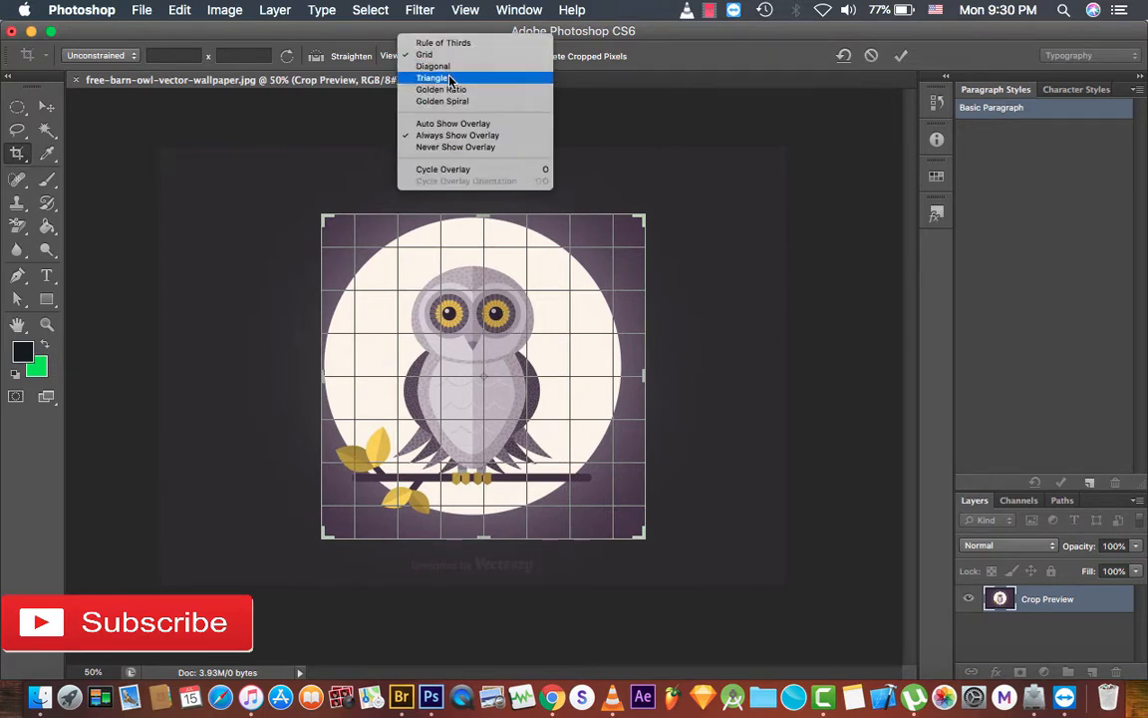
pyautogui.click(448, 80)
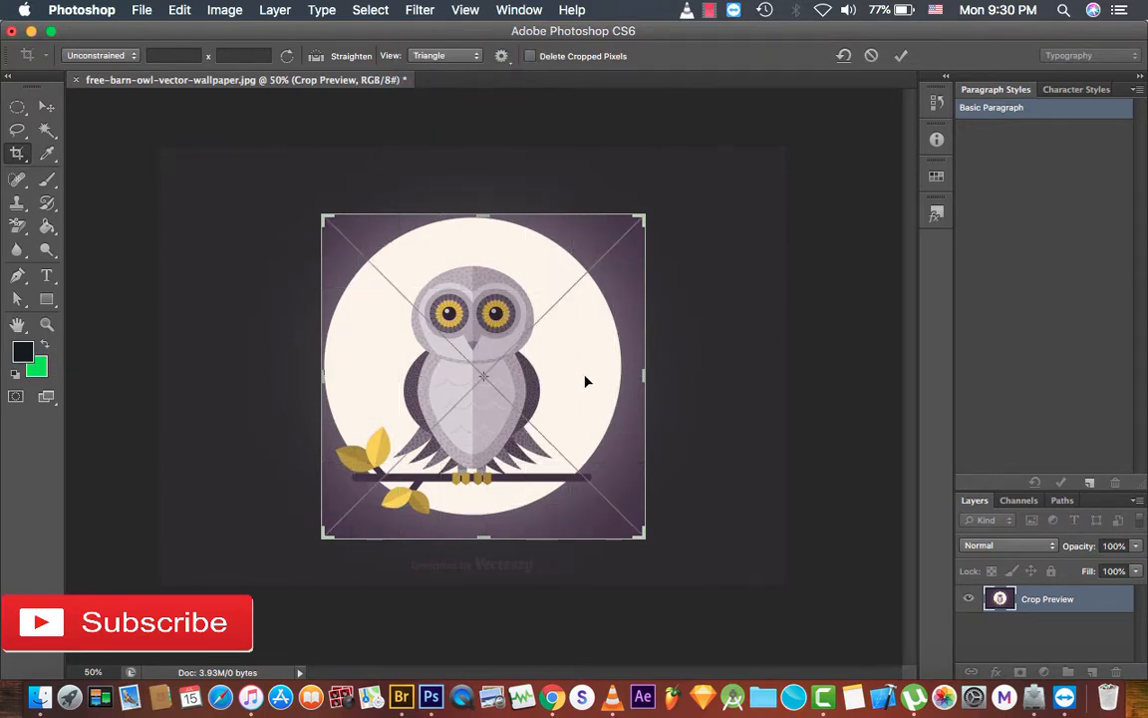
pyautogui.click(454, 56)
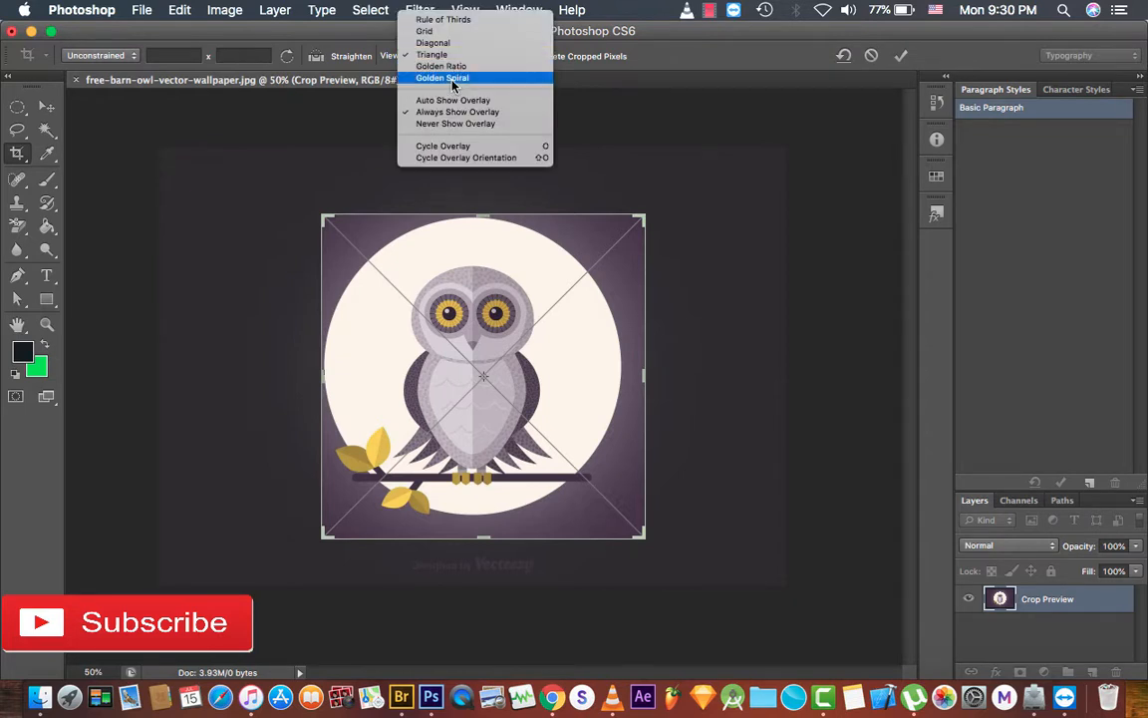
pyautogui.click(450, 80)
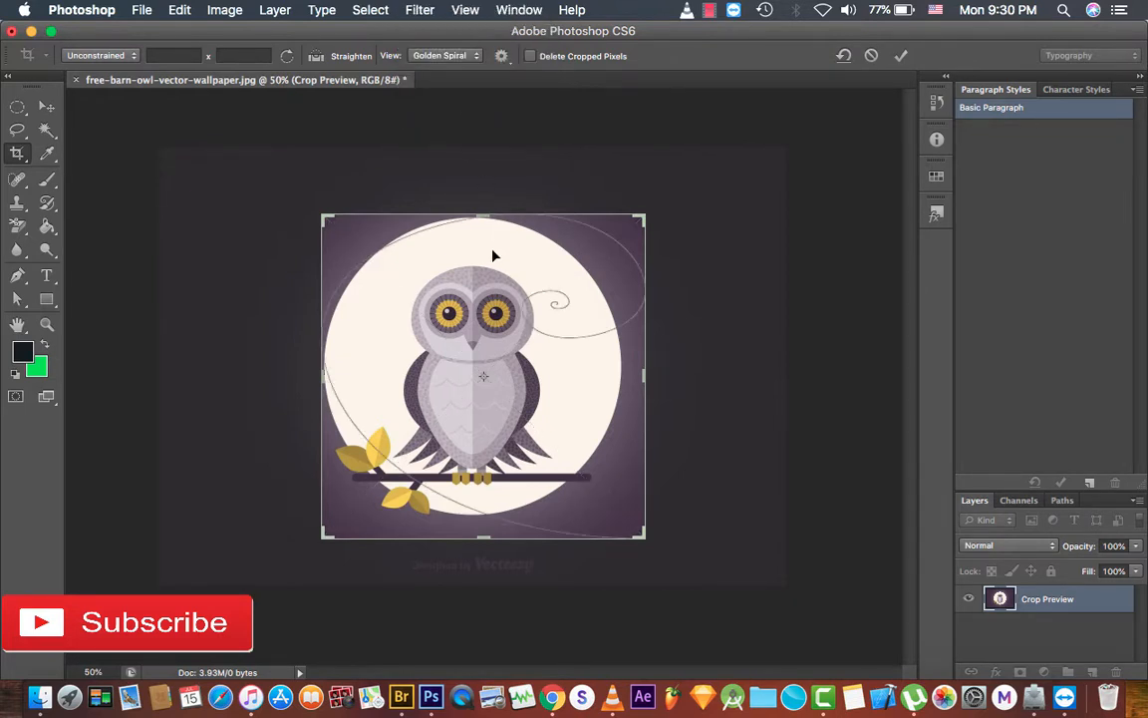
pyautogui.click(432, 57)
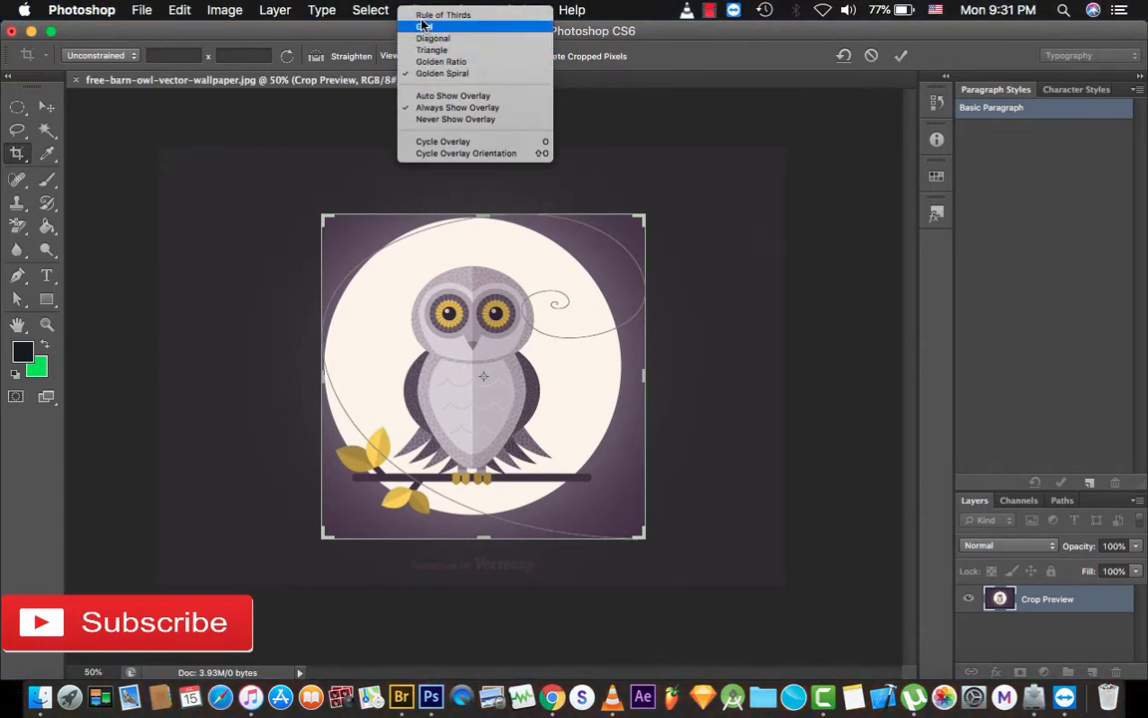
pyautogui.click(423, 16)
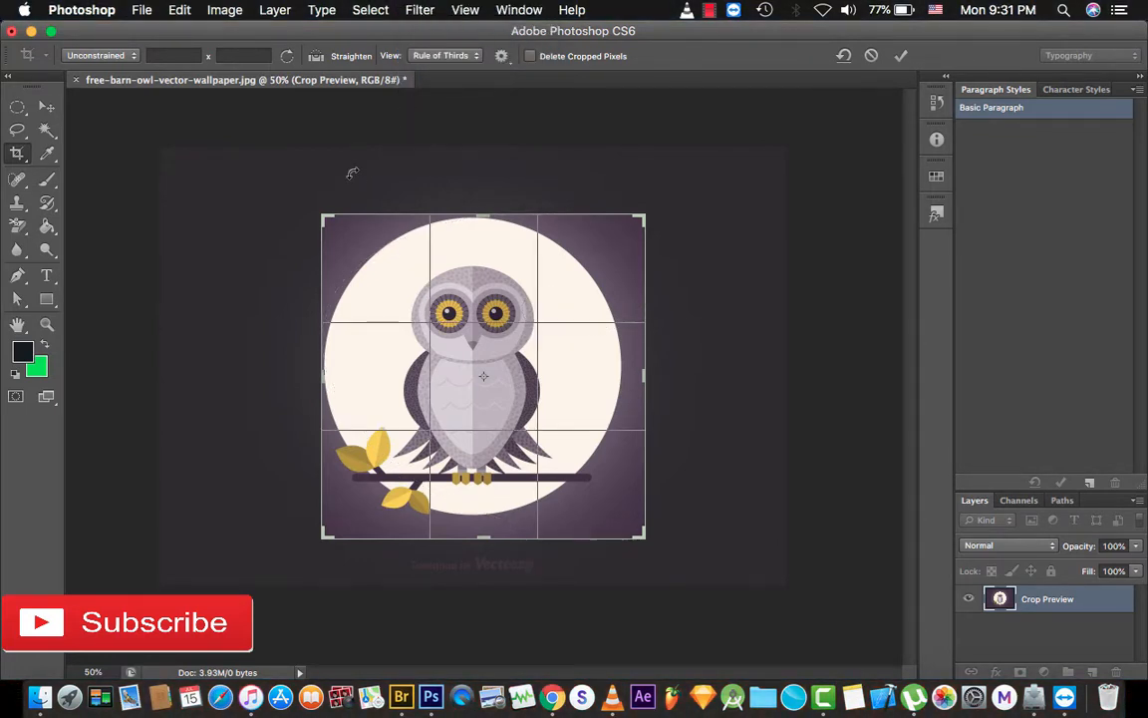
# Tighten the crop box around the moon circle, apply the crop, and undo back to the full image with its locked Background layer.
pyautogui.moveTo(325, 215); pyautogui.dragTo(261, 216)
pyautogui.moveTo(639, 533); pyautogui.dragTo(641, 478)
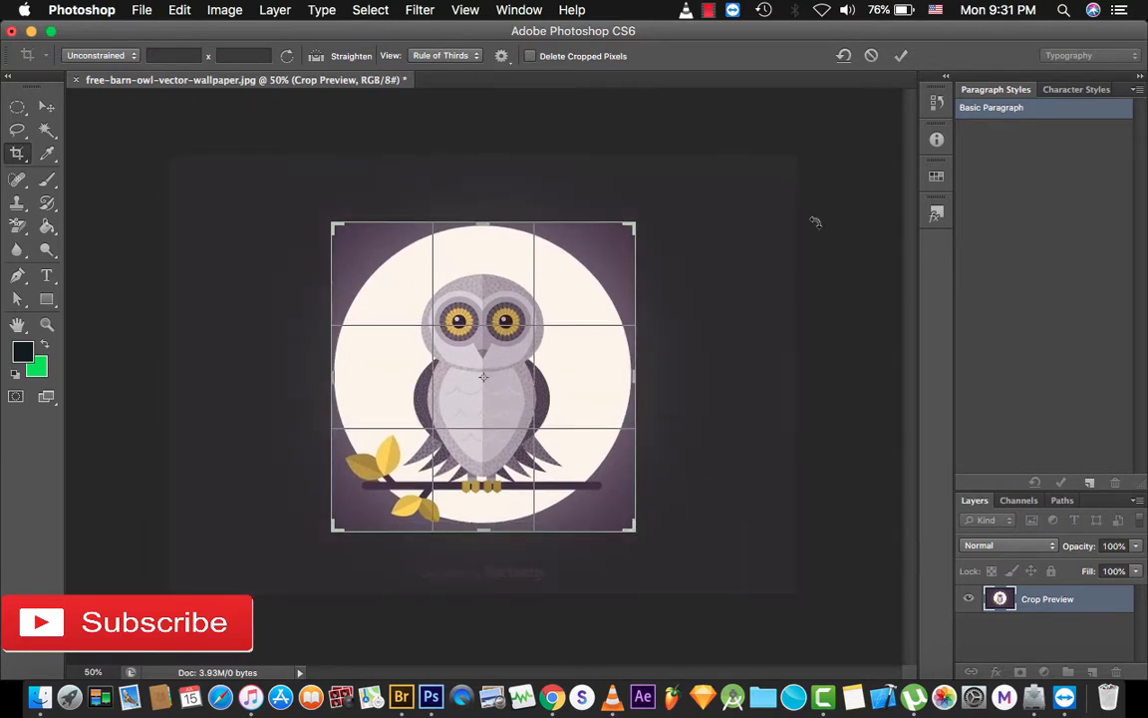
pyautogui.click(901, 56)
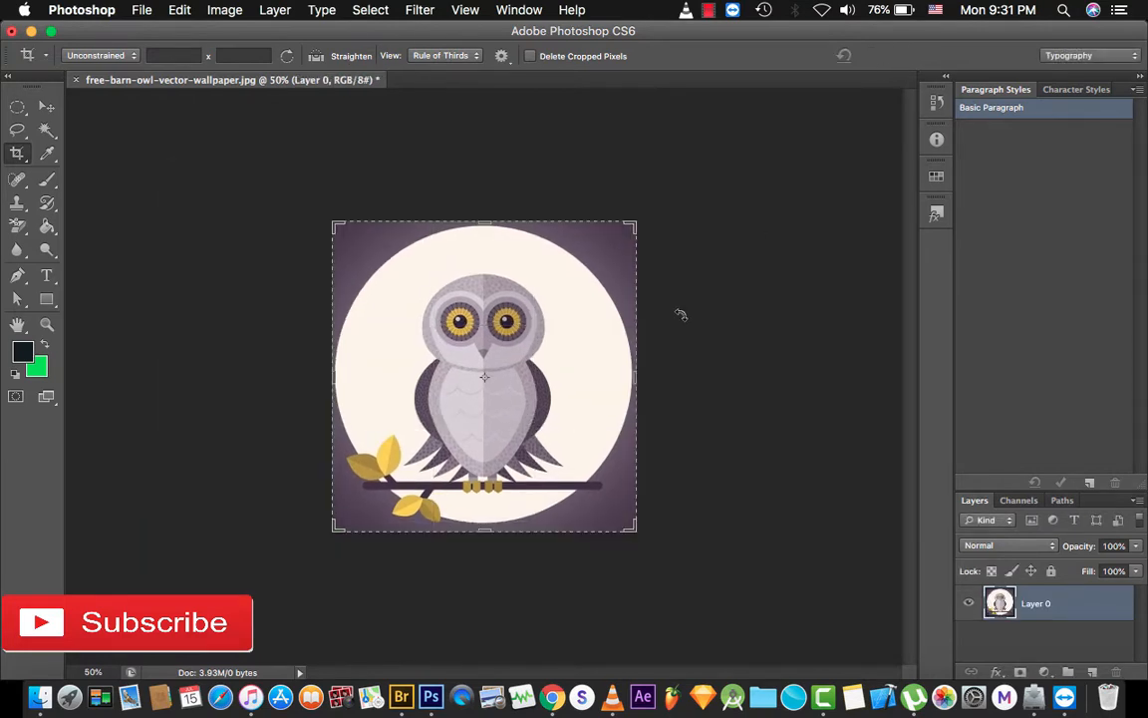
pyautogui.press('super+z')
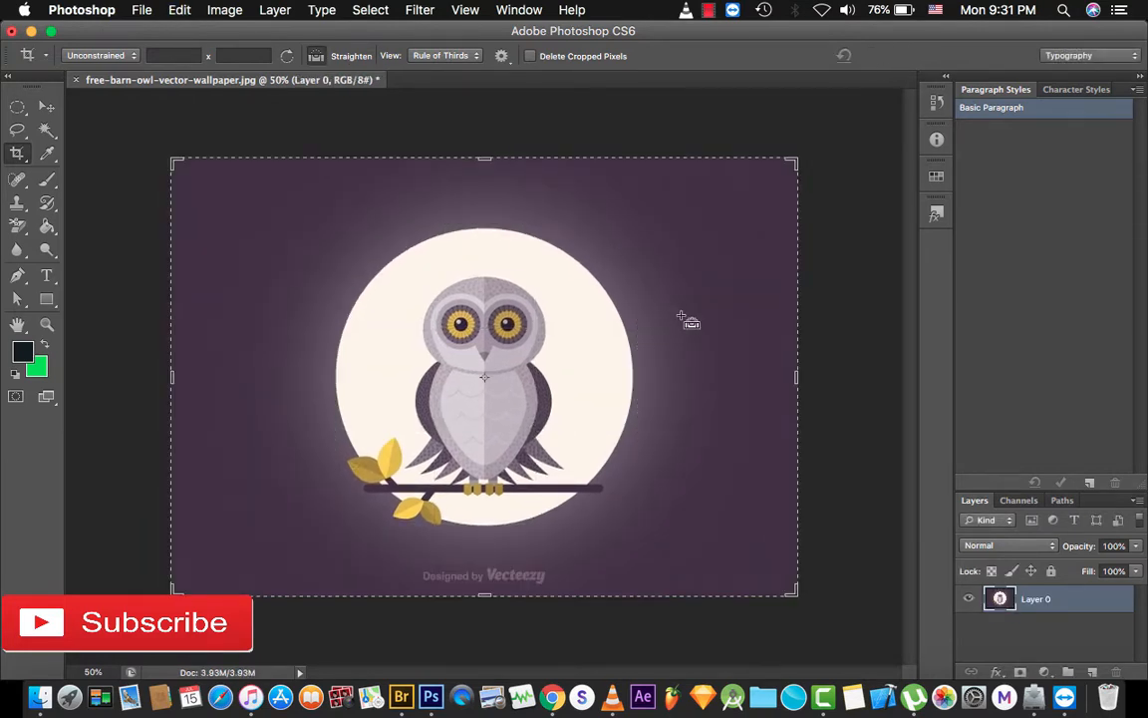
pyautogui.press('alt+super+z')
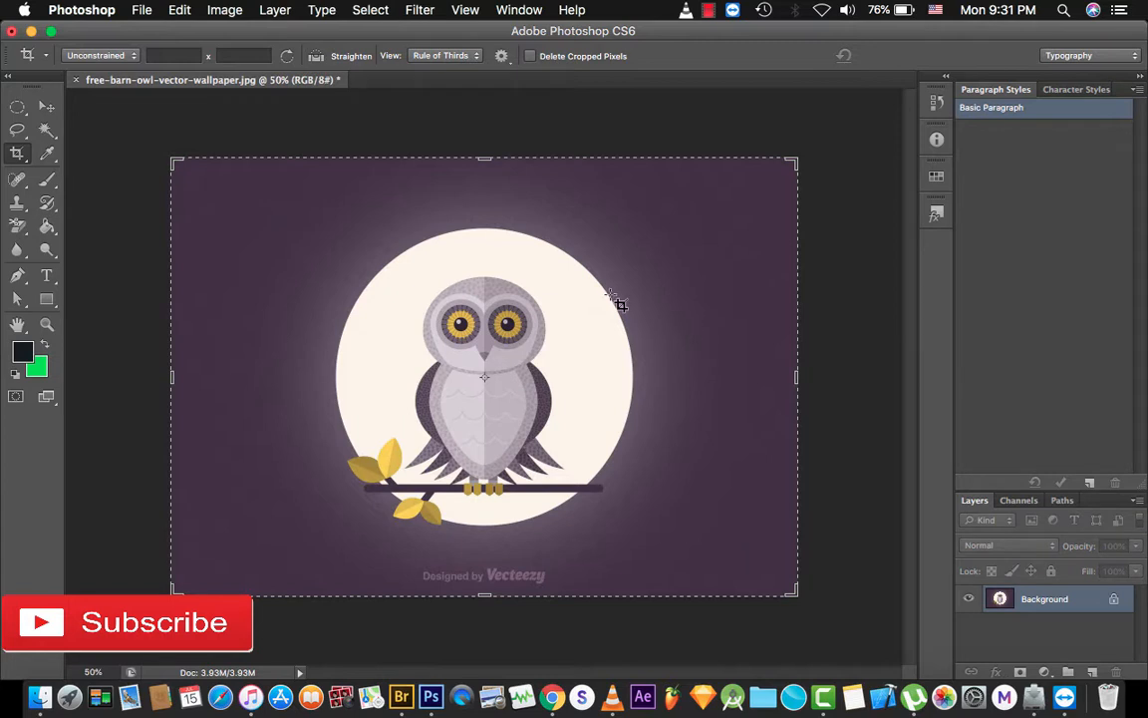
# Switch from the Background Eraser Tool to the regular Eraser Tool.
pyautogui.click(17, 227)
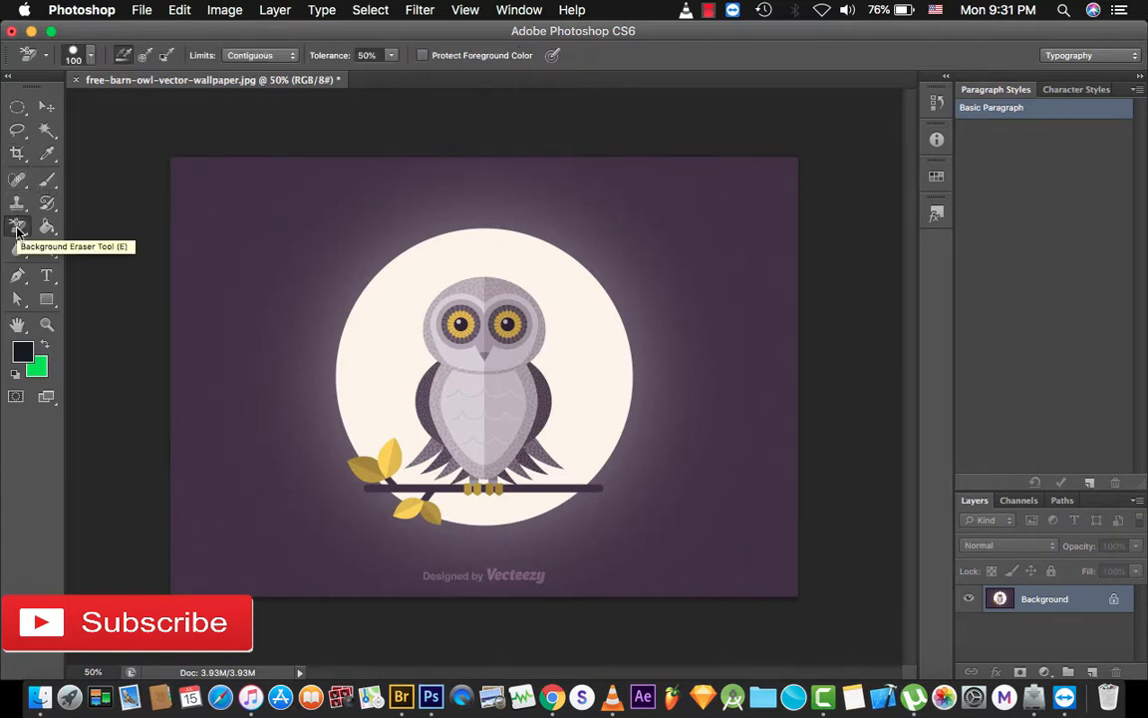
pyautogui.click(17, 227)
pyautogui.click(57, 222)
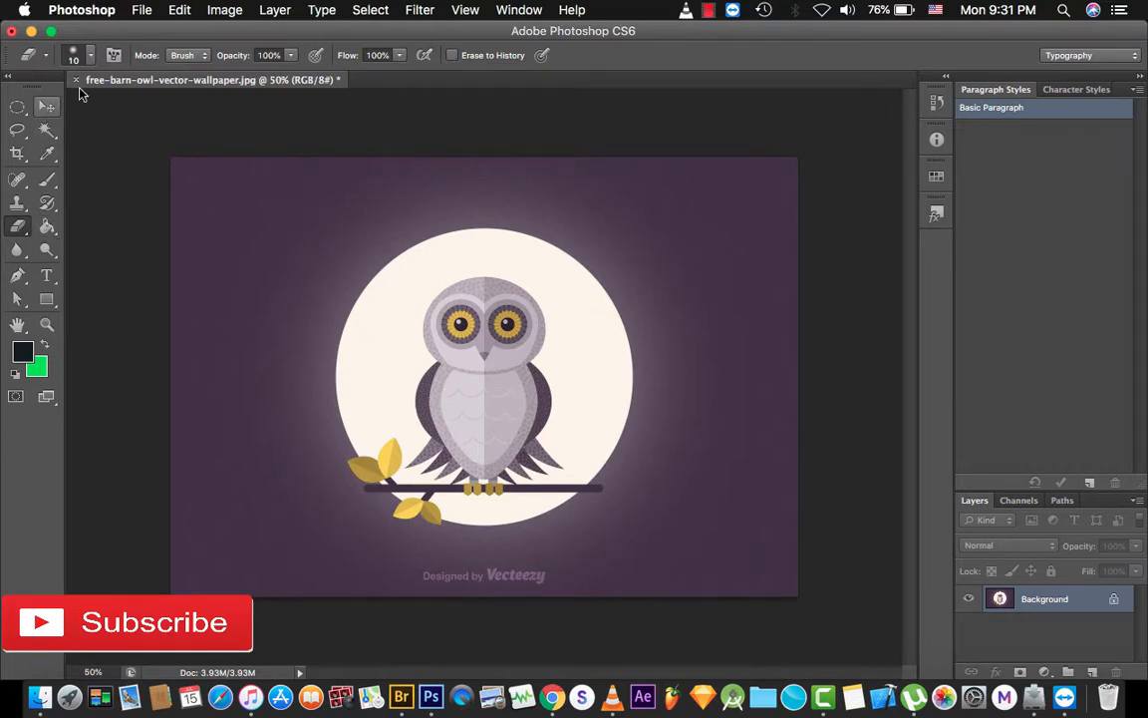
# Create a new 1280 x 720 pixel RGB document at 144 pixels/inch with a white background.
pyautogui.click(141, 12)
pyautogui.click(160, 29)
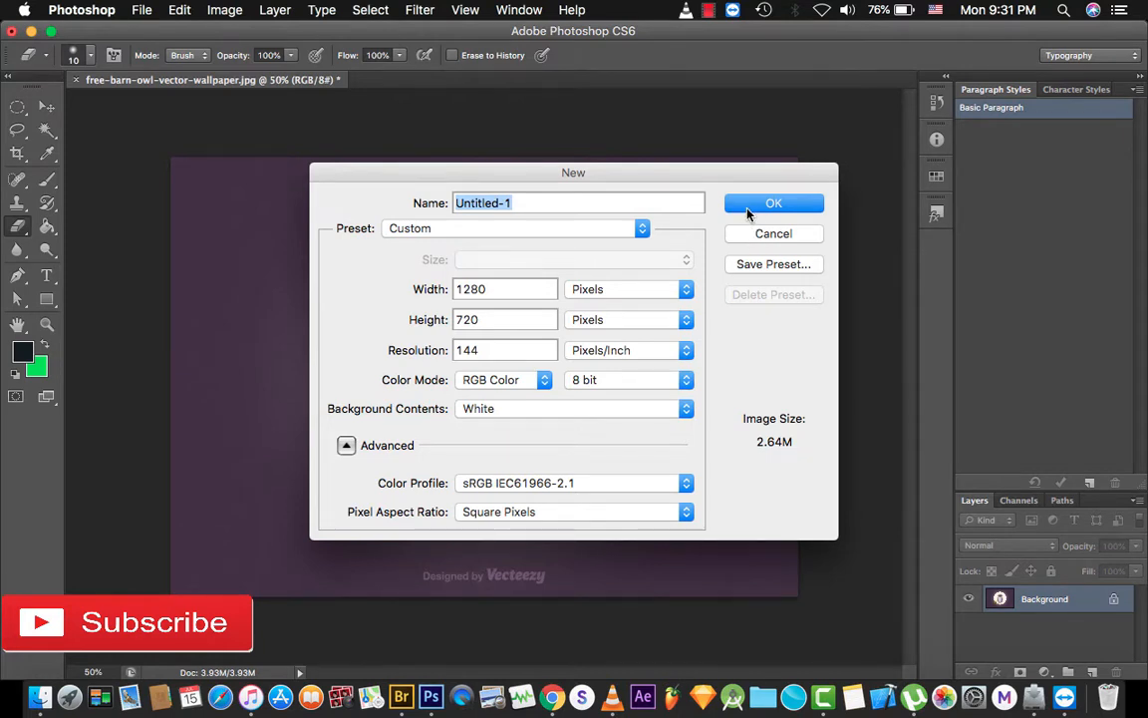
pyautogui.click(750, 210)
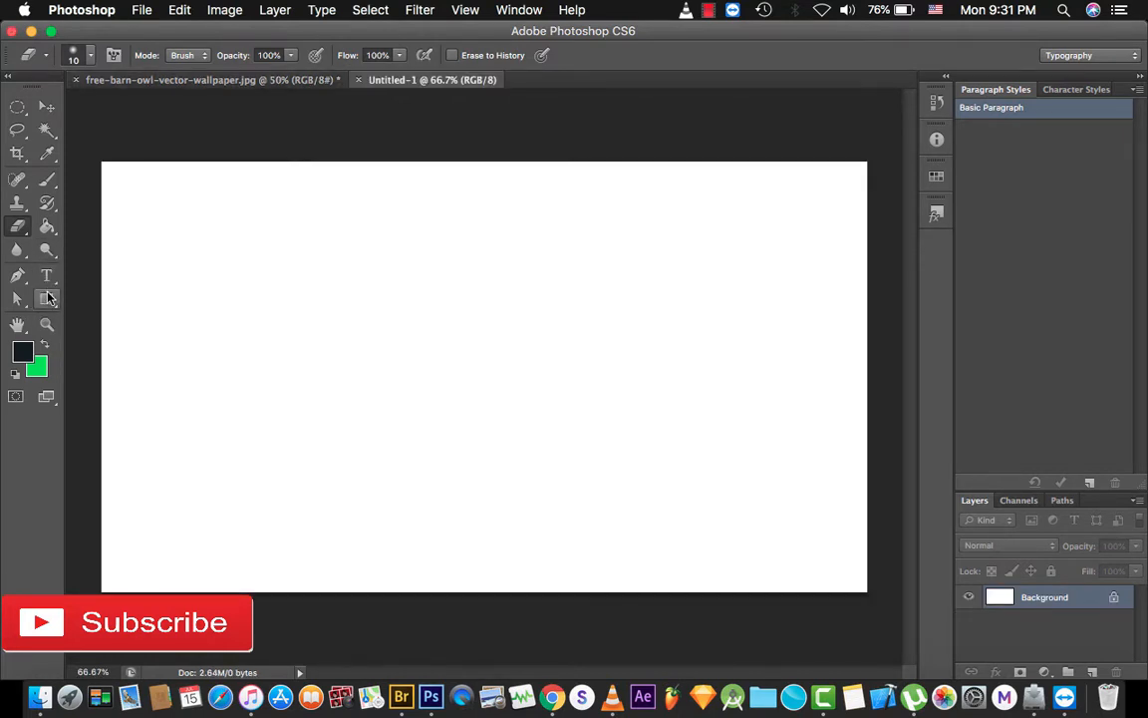
# Draw a circle about 501 px in diameter near the centre of the white canvas with the Ellipse Tool.
pyautogui.click(49, 297)
pyautogui.click(49, 297)
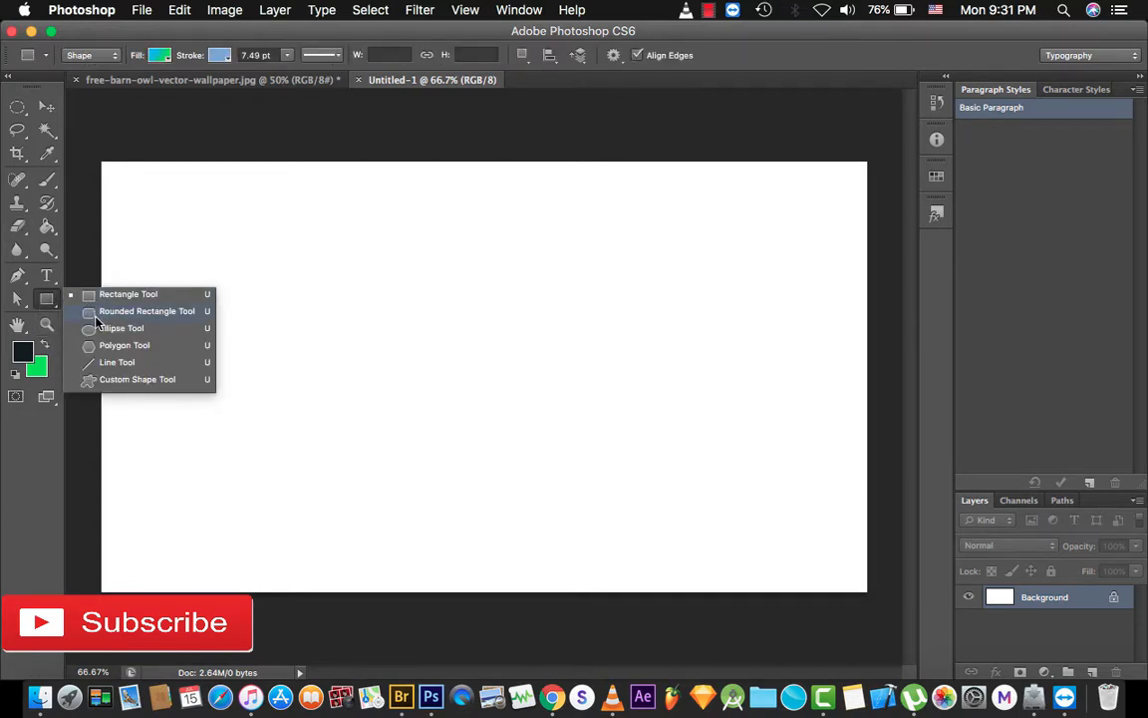
pyautogui.click(100, 326)
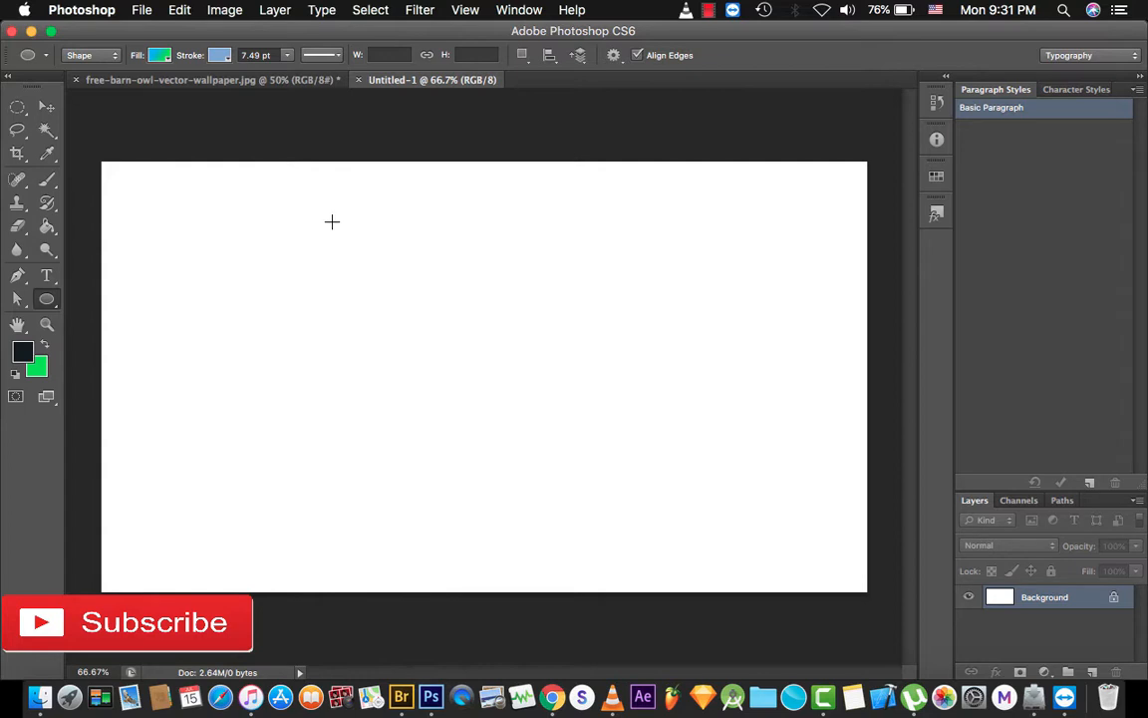
pyautogui.moveTo(332, 221); pyautogui.dragTo(630, 527)
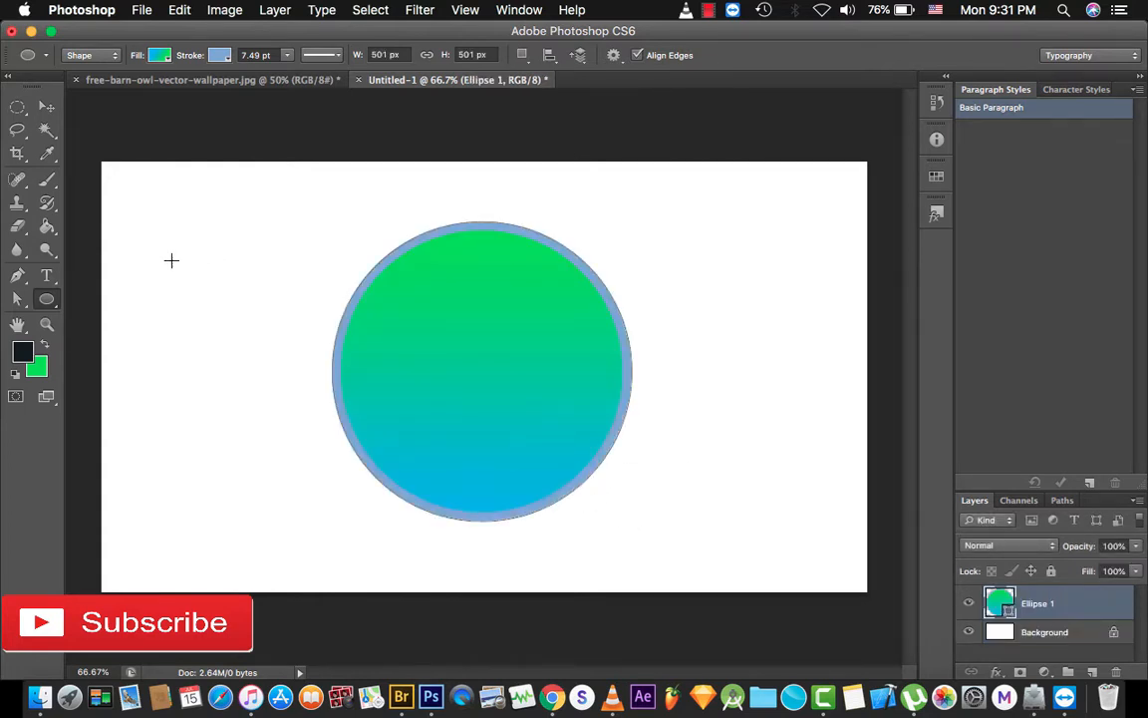
# Rasterize the circle's shape layer by applying the Eraser Tool to it.
pyautogui.click(17, 230)
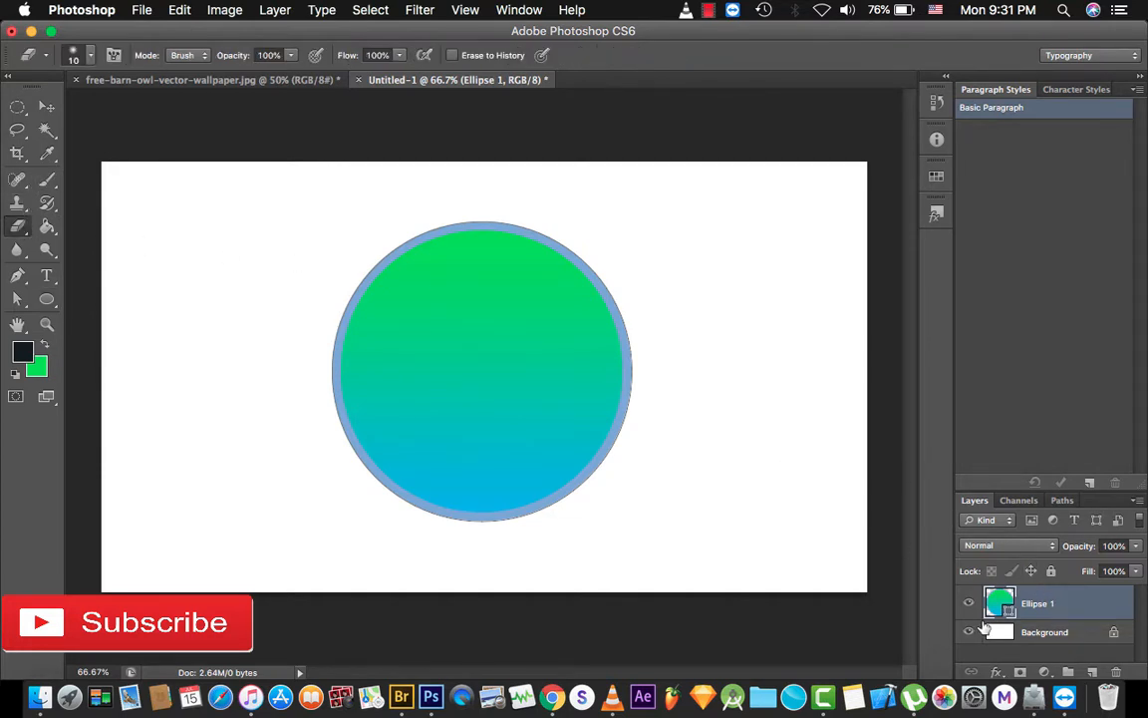
pyautogui.doubleClick(1035, 617)
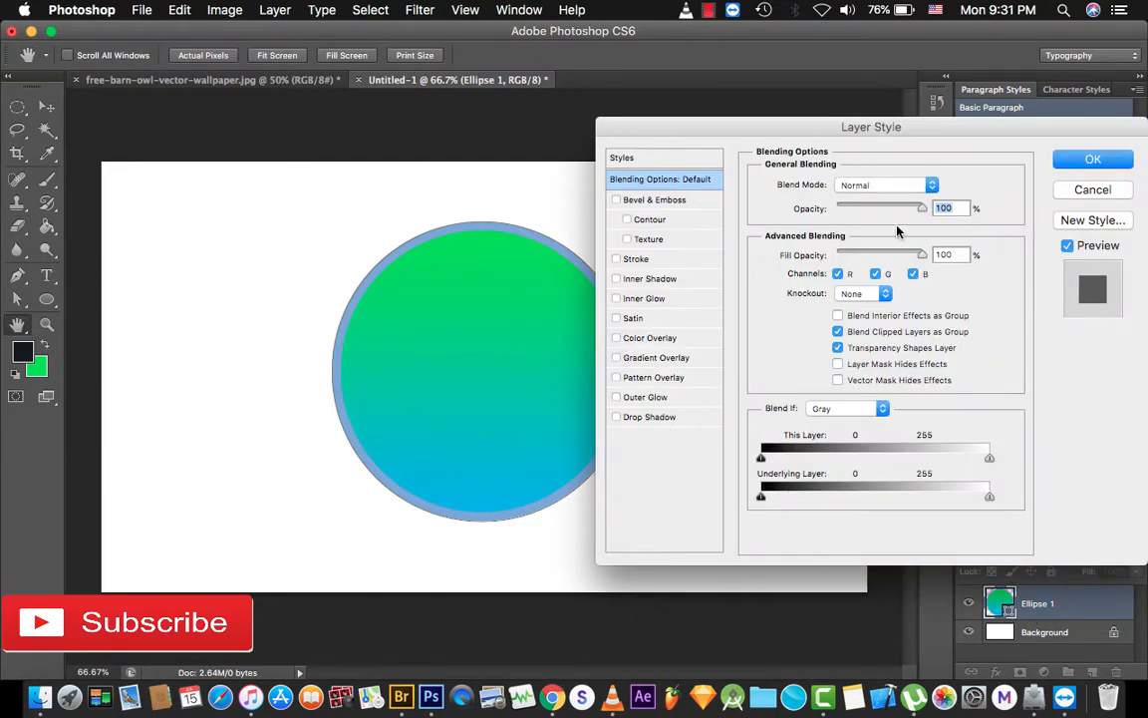
pyautogui.click(1068, 190)
pyautogui.press('e')
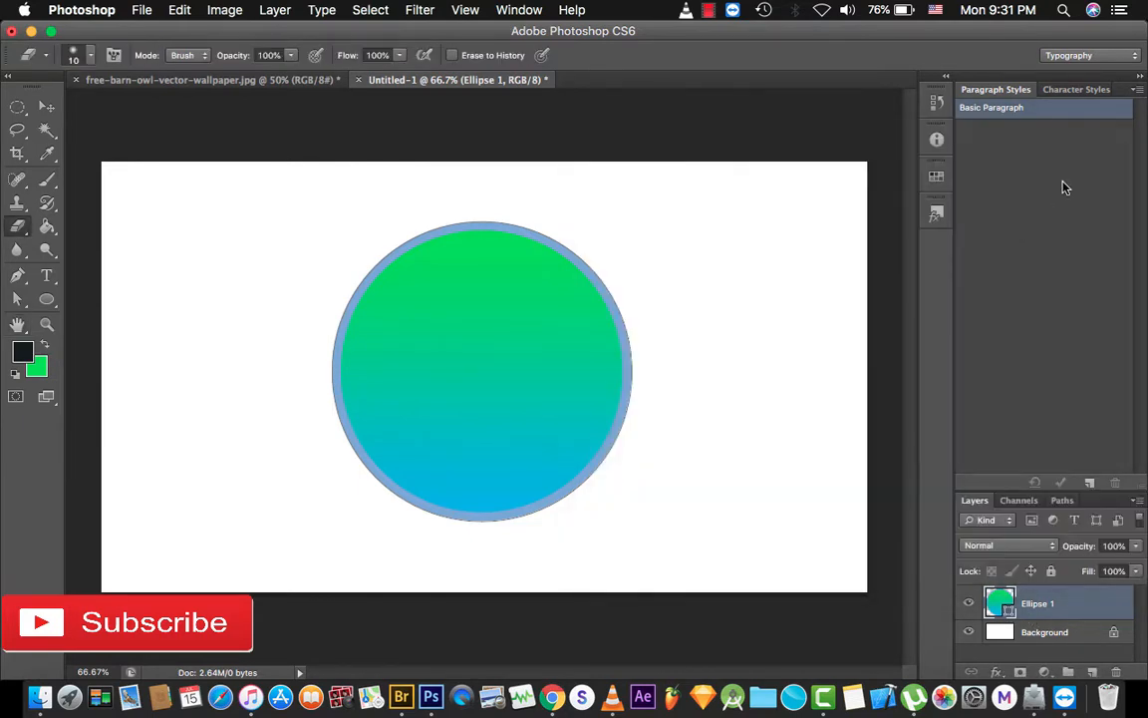
pyautogui.click(598, 288)
pyautogui.click(693, 265)
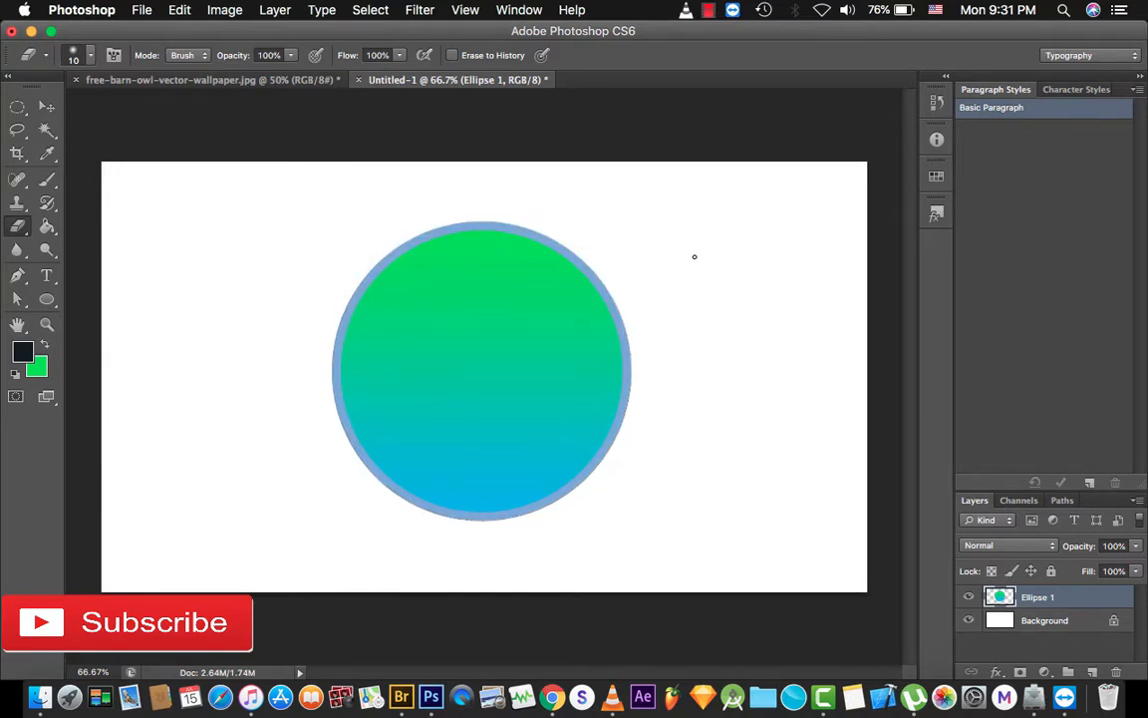
# Review the eraser variants, enlarge the Eraser Tool brush to 150 px, and bring it back down to 80 px.
pyautogui.rightClick(22, 232)
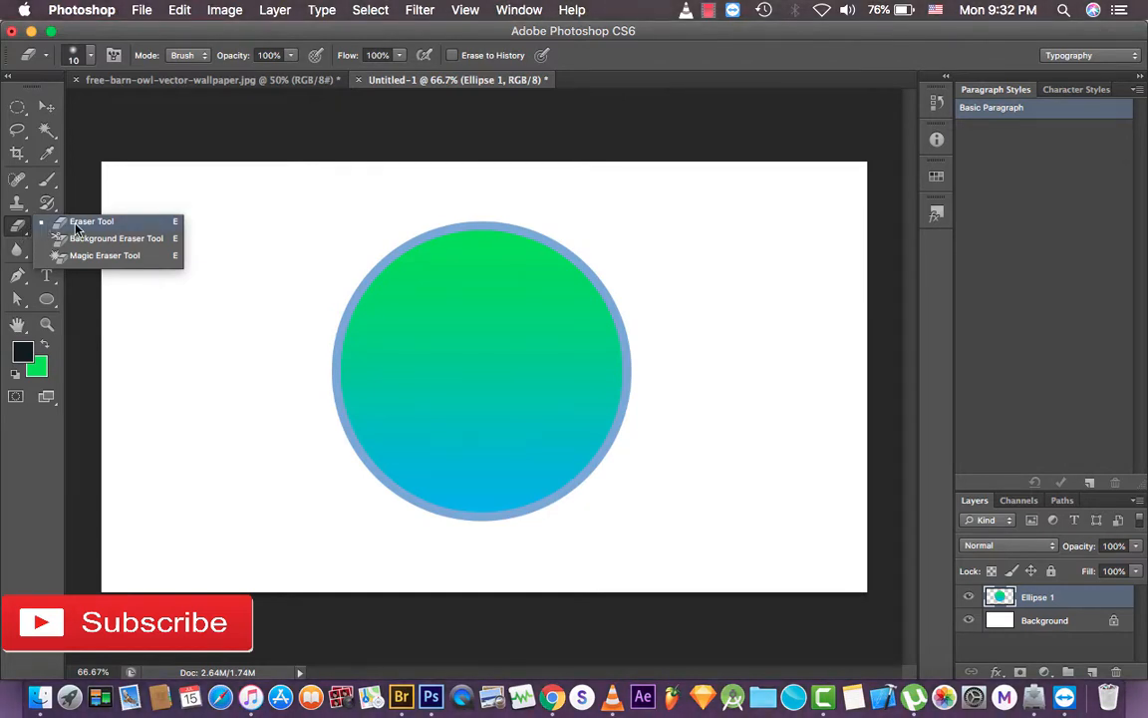
pyautogui.click(269, 248)
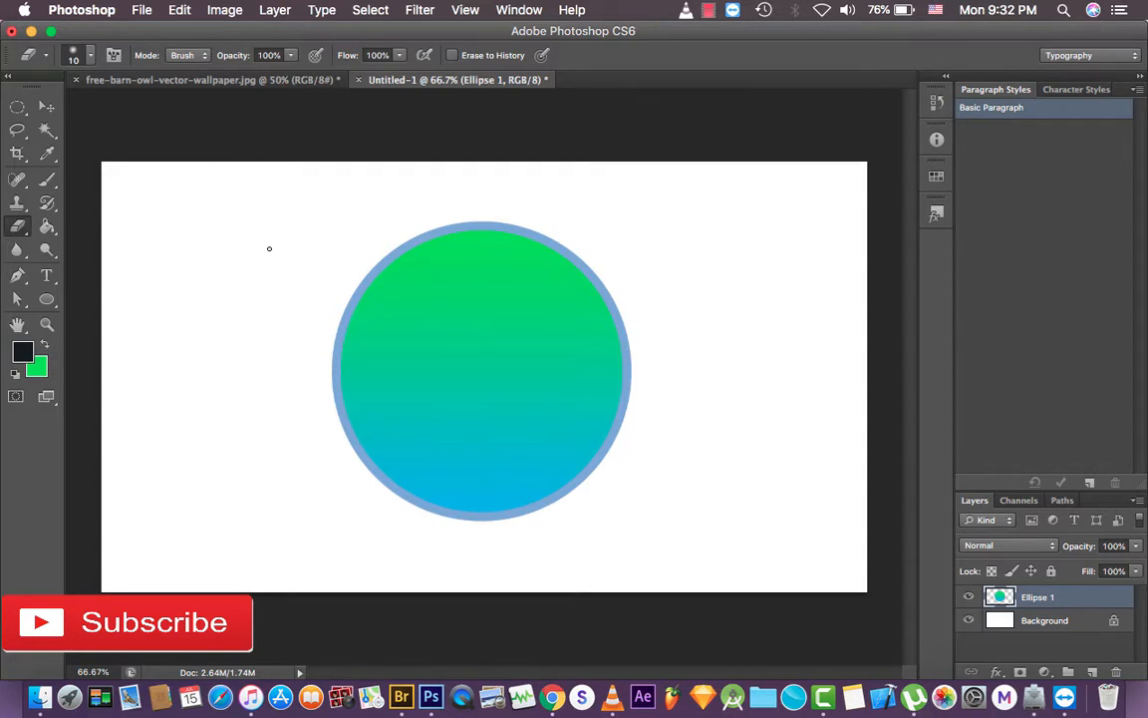
pyautogui.press(']')
pyautogui.press(']')
pyautogui.press(']')
pyautogui.press(']')
pyautogui.press(']')
pyautogui.press(']')
pyautogui.press(']')
pyautogui.press(']')
pyautogui.press(']')
pyautogui.press(']')
pyautogui.press(']')
pyautogui.press(']')
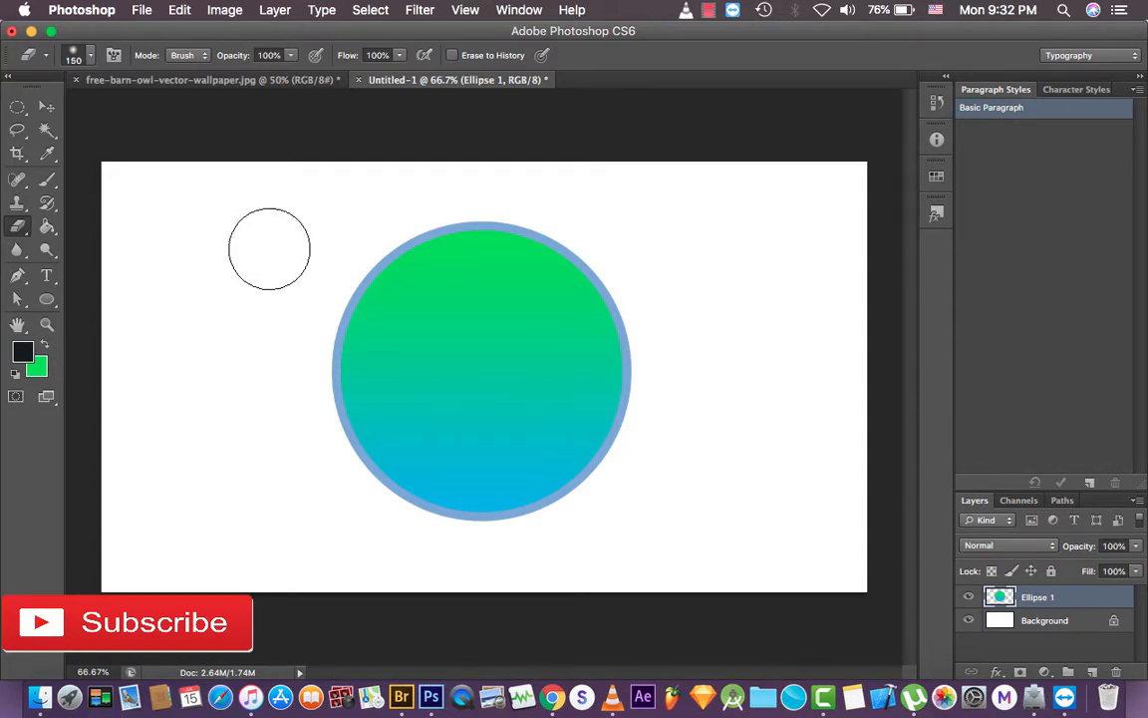
pyautogui.press('[')
pyautogui.press('[')
pyautogui.press('[')
pyautogui.press('[')
pyautogui.press('[')
pyautogui.press('[')
pyautogui.press('[')
pyautogui.press('[')
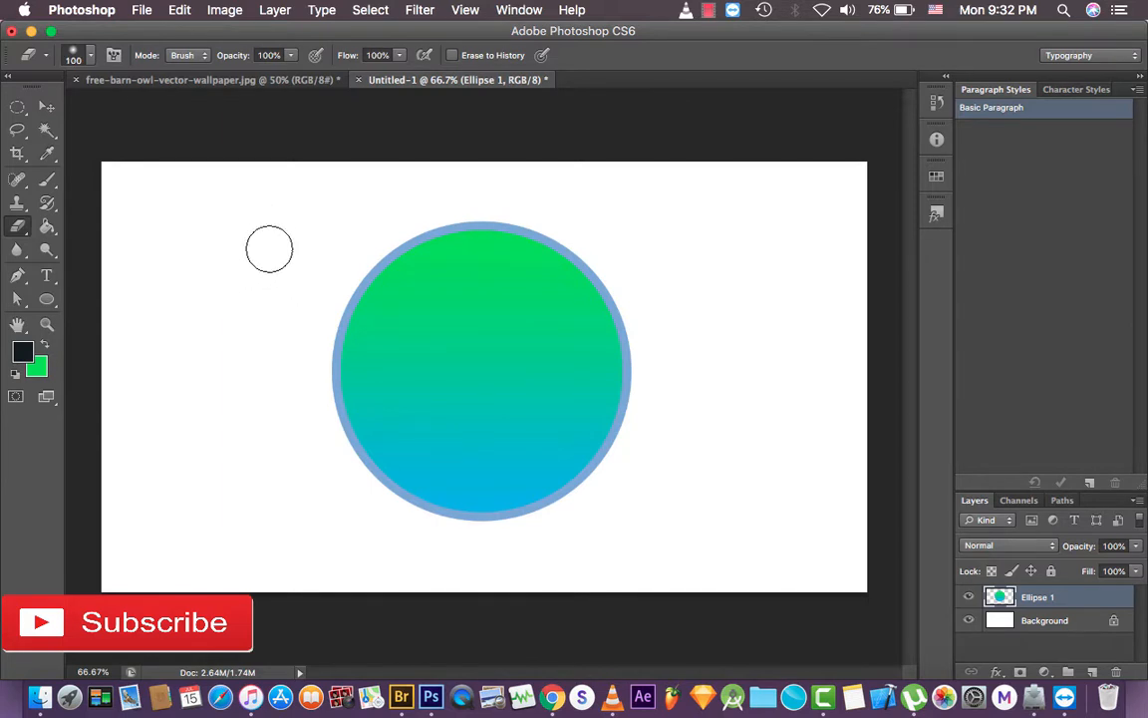
pyautogui.press(']')
pyautogui.press(']')
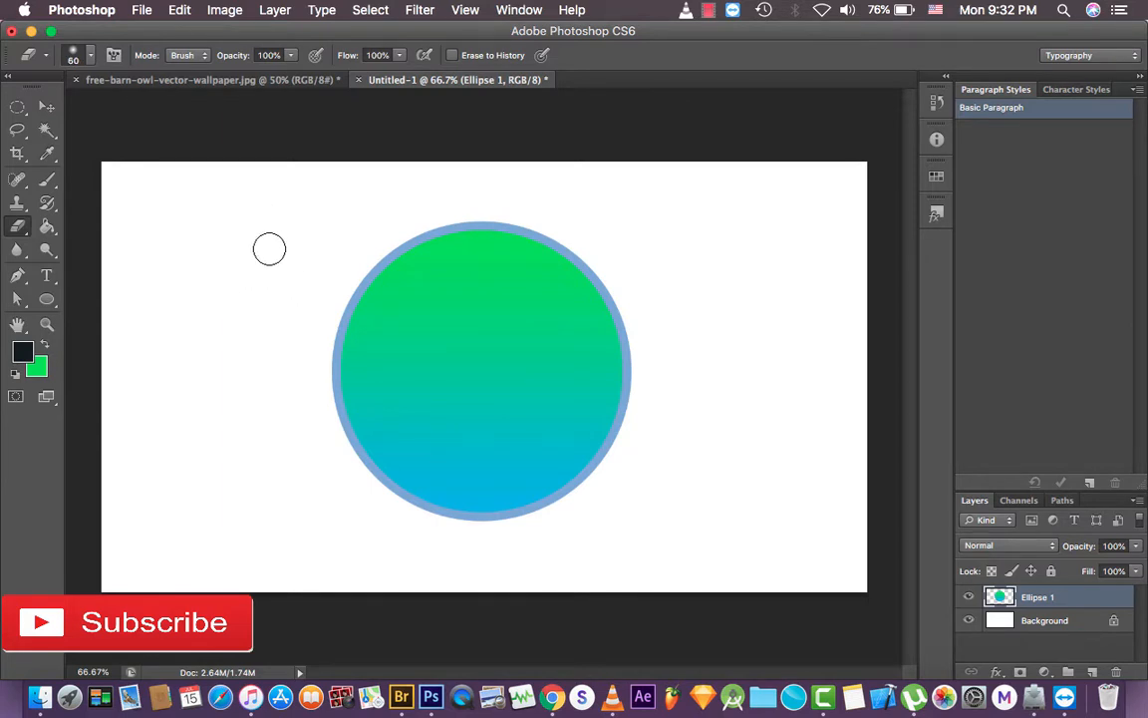
# Erase the lower and outer parts of the circle at 80 px, and its remaining rim at 35 px.
pyautogui.moveTo(342, 300)
pyautogui.mouseDown()
pyautogui.moveTo(396, 292)
pyautogui.moveTo(413, 298)
pyautogui.moveTo(402, 309)
pyautogui.moveTo(421, 309)
pyautogui.moveTo(362, 354)
pyautogui.moveTo(377, 381)
pyautogui.moveTo(355, 315)
pyautogui.moveTo(360, 405)
pyautogui.moveTo(409, 432)
pyautogui.moveTo(356, 390)
pyautogui.moveTo(383, 452)
pyautogui.moveTo(420, 465)
pyautogui.moveTo(517, 464)
pyautogui.moveTo(408, 427)
pyautogui.moveTo(393, 446)
pyautogui.moveTo(463, 469)
pyautogui.moveTo(504, 436)
pyautogui.moveTo(421, 461)
pyautogui.moveTo(345, 464)
pyautogui.moveTo(521, 492)
pyautogui.mouseUp()
pyautogui.moveTo(409, 485)
pyautogui.mouseDown()
pyautogui.moveTo(539, 496)
pyautogui.moveTo(603, 433)
pyautogui.moveTo(551, 461)
pyautogui.moveTo(591, 428)
pyautogui.moveTo(548, 411)
pyautogui.moveTo(604, 354)
pyautogui.moveTo(691, 303)
pyautogui.mouseUp()
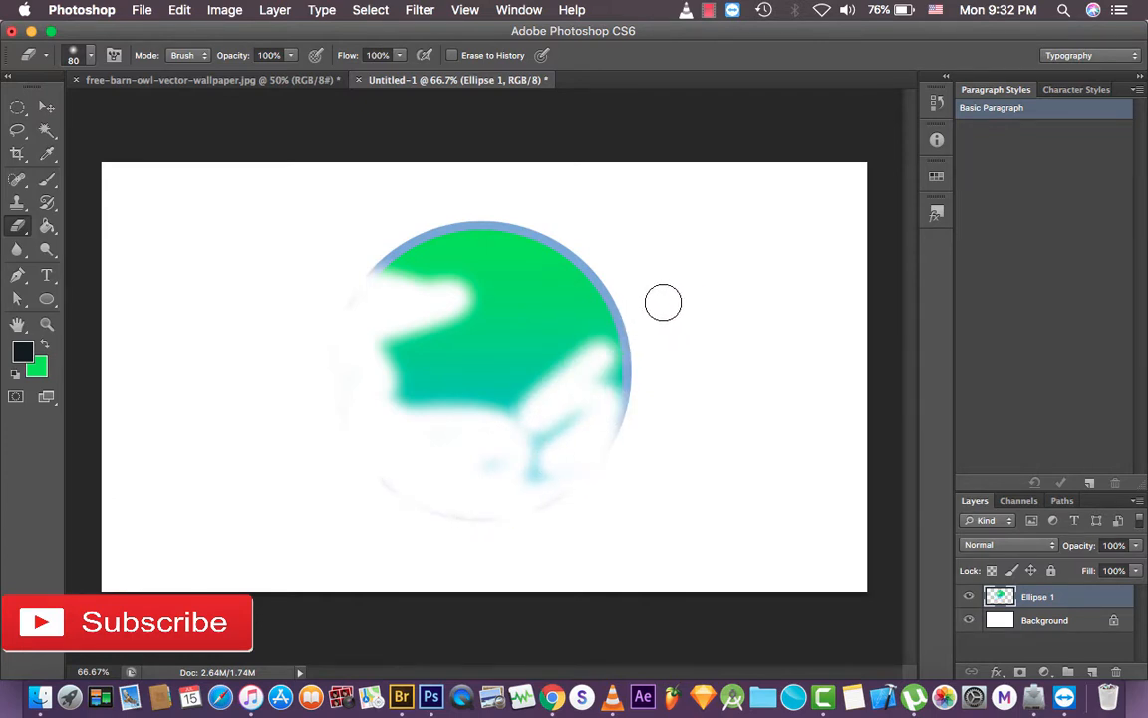
pyautogui.press('[')
pyautogui.press('[')
pyautogui.moveTo(626, 329)
pyautogui.mouseDown()
pyautogui.moveTo(620, 313)
pyautogui.moveTo(641, 379)
pyautogui.moveTo(623, 422)
pyautogui.moveTo(631, 373)
pyautogui.moveTo(613, 302)
pyautogui.moveTo(589, 274)
pyautogui.moveTo(547, 243)
pyautogui.moveTo(495, 231)
pyautogui.moveTo(408, 238)
pyautogui.moveTo(379, 261)
pyautogui.moveTo(386, 250)
pyautogui.mouseUp()
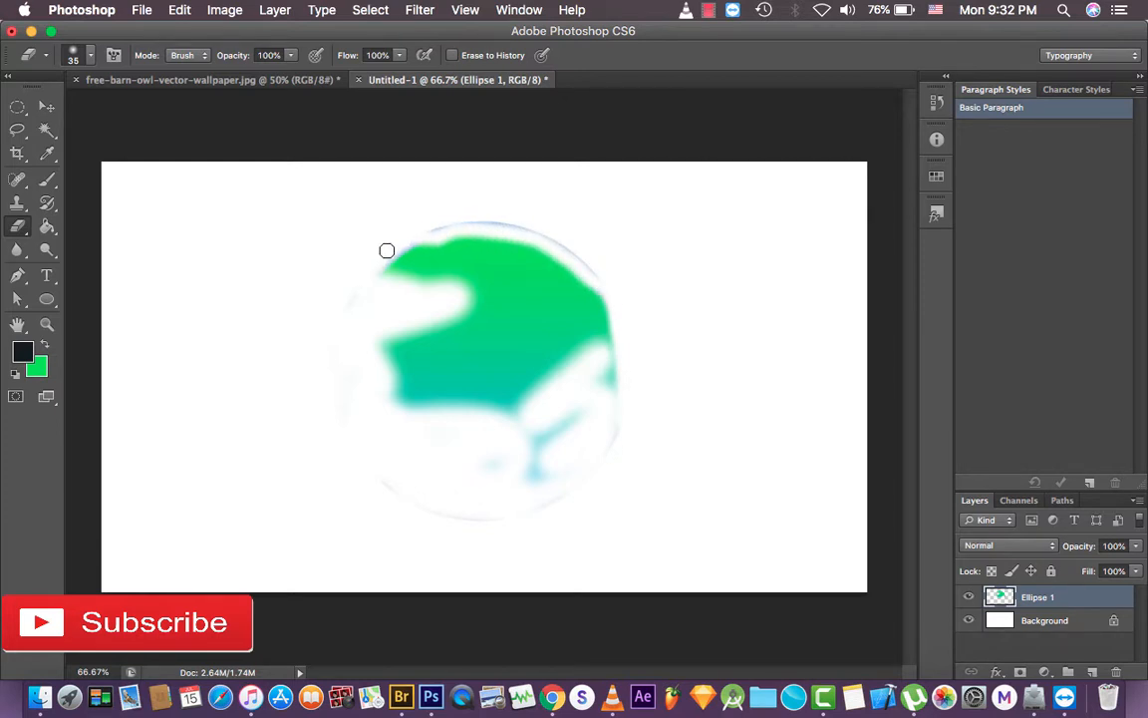
pyautogui.moveTo(563, 251)
pyautogui.mouseDown()
pyautogui.moveTo(447, 224)
pyautogui.moveTo(405, 234)
pyautogui.moveTo(530, 220)
pyautogui.moveTo(608, 300)
pyautogui.moveTo(551, 259)
pyautogui.moveTo(466, 241)
pyautogui.moveTo(420, 238)
pyautogui.moveTo(381, 270)
pyautogui.moveTo(571, 325)
pyautogui.moveTo(581, 361)
pyautogui.moveTo(488, 360)
pyautogui.moveTo(624, 356)
pyautogui.mouseUp()
# Undo all the eraser strokes on the circle.
pyautogui.press('super+alt+z')
pyautogui.press('super+alt+z')
pyautogui.press('super+alt+z')
pyautogui.press('super+alt+z')
pyautogui.press('super+alt+z')
pyautogui.press('super+alt+z')
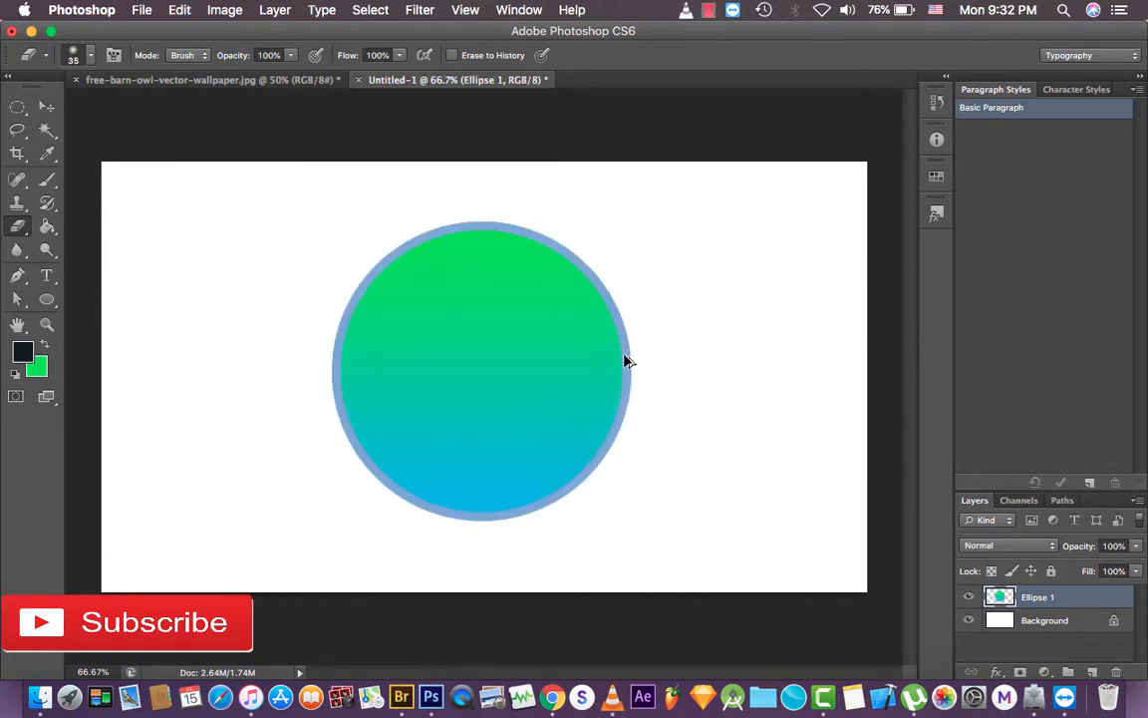
# Switch to the owl wallpaper document and pick the Background Eraser Tool.
pyautogui.click(214, 79)
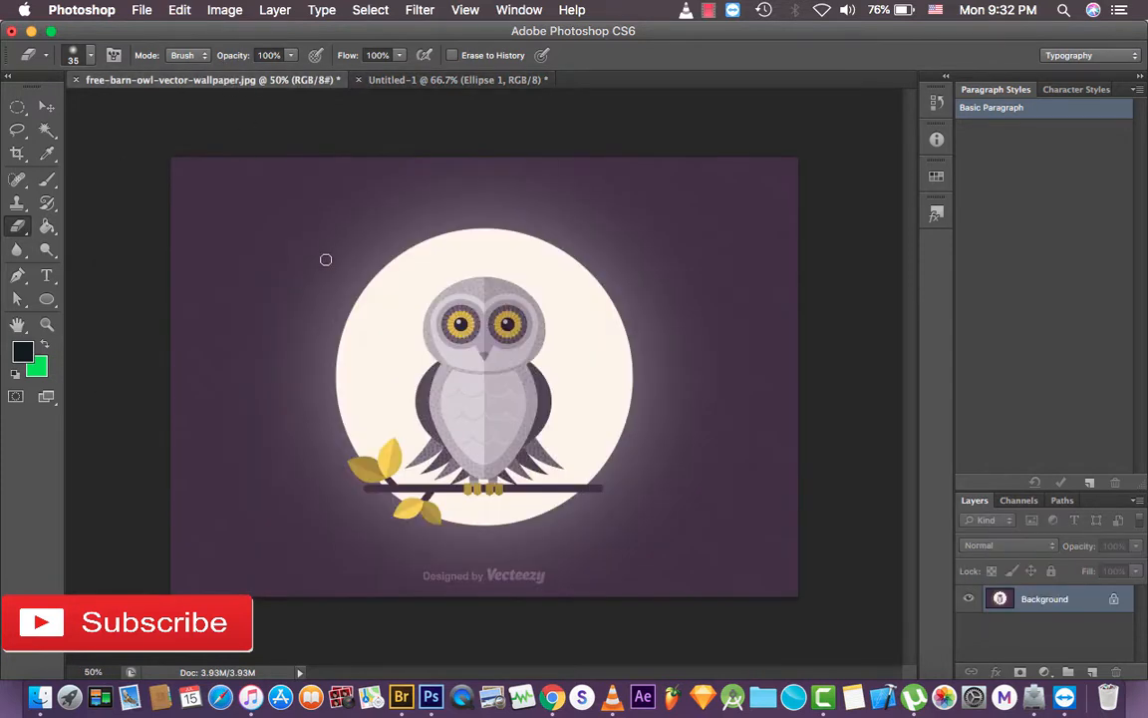
pyautogui.click(14, 230)
pyautogui.click(87, 244)
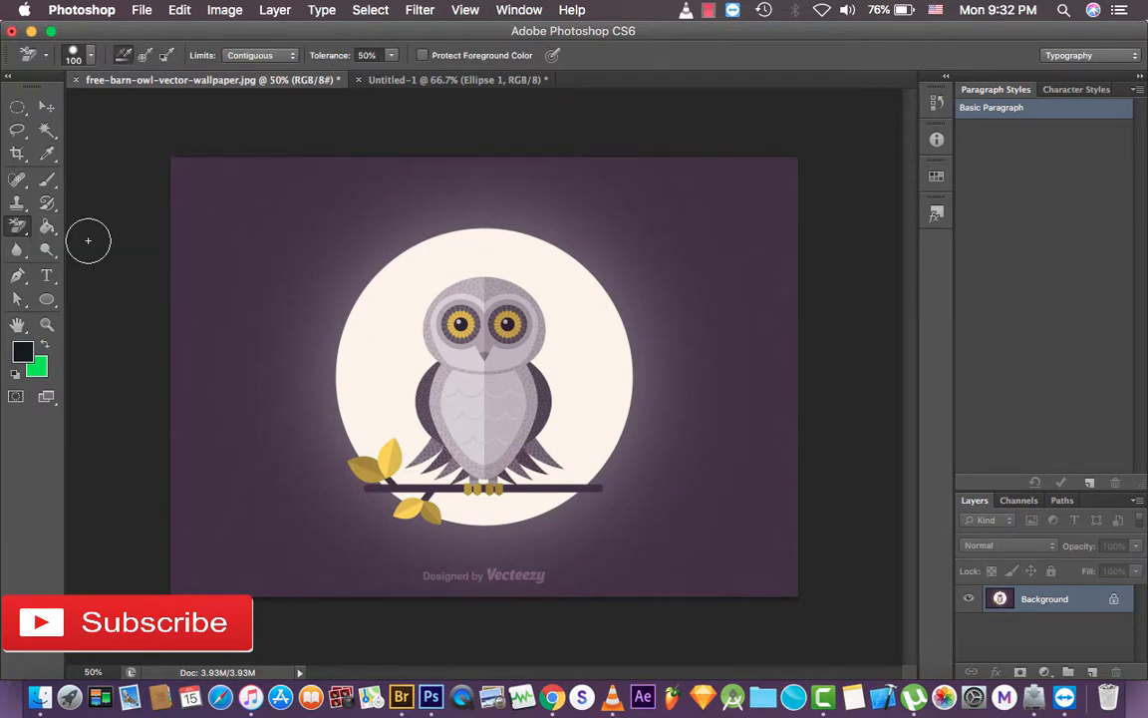
# Erase the purple background on the owl image's left and top with a 100 px brush, and its right side at 250 px.
pyautogui.moveTo(219, 251); pyautogui.dragTo(319, 250)
pyautogui.moveTo(266, 283)
pyautogui.mouseDown()
pyautogui.moveTo(238, 342)
pyautogui.moveTo(223, 241)
pyautogui.moveTo(222, 356)
pyautogui.moveTo(197, 231)
pyautogui.moveTo(211, 498)
pyautogui.moveTo(194, 559)
pyautogui.moveTo(302, 339)
pyautogui.moveTo(311, 260)
pyautogui.moveTo(353, 216)
pyautogui.moveTo(221, 227)
pyautogui.moveTo(201, 203)
pyautogui.moveTo(239, 190)
pyautogui.moveTo(451, 196)
pyautogui.moveTo(739, 243)
pyautogui.mouseUp()
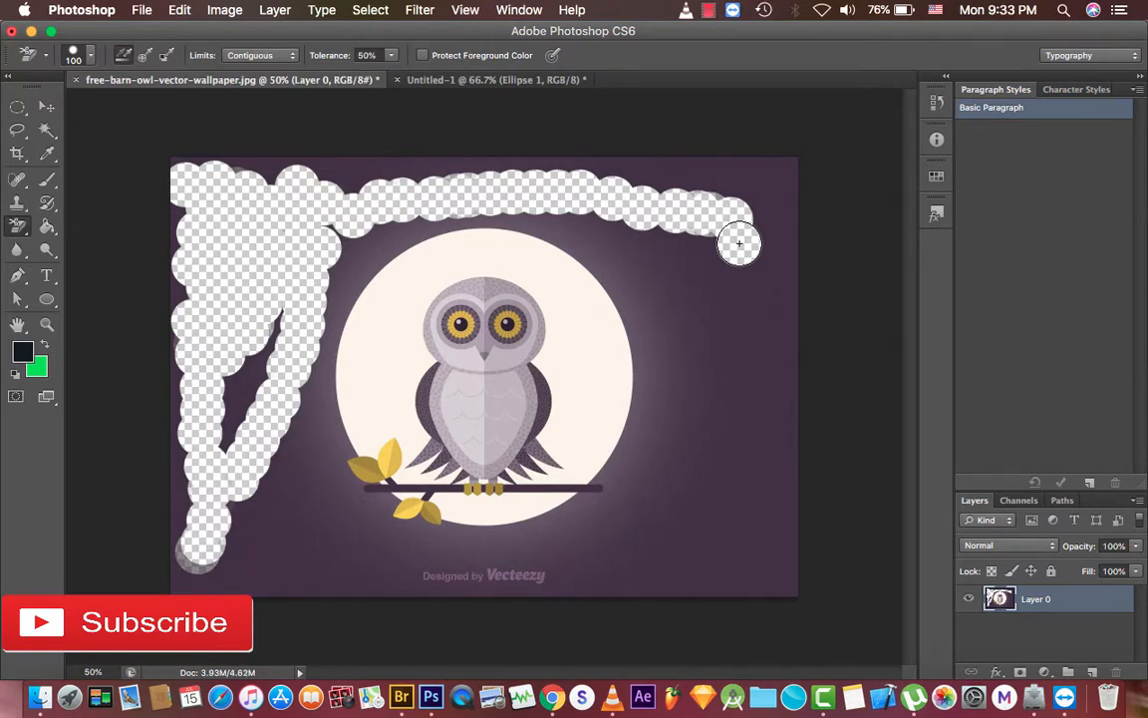
pyautogui.press(']')
pyautogui.press(']')
pyautogui.press(']')
pyautogui.press(']')
pyautogui.press(']')
pyautogui.moveTo(740, 249)
pyautogui.mouseDown()
pyautogui.moveTo(744, 209)
pyautogui.moveTo(776, 191)
pyautogui.moveTo(667, 171)
pyautogui.moveTo(449, 189)
pyautogui.moveTo(369, 173)
pyautogui.moveTo(635, 165)
pyautogui.moveTo(800, 289)
pyautogui.moveTo(773, 540)
pyautogui.moveTo(701, 221)
pyautogui.moveTo(722, 454)
pyautogui.moveTo(702, 346)
pyautogui.moveTo(643, 224)
pyautogui.moveTo(575, 227)
pyautogui.moveTo(470, 187)
pyautogui.moveTo(380, 192)
pyautogui.moveTo(327, 213)
pyautogui.moveTo(279, 327)
pyautogui.moveTo(259, 451)
pyautogui.mouseUp()
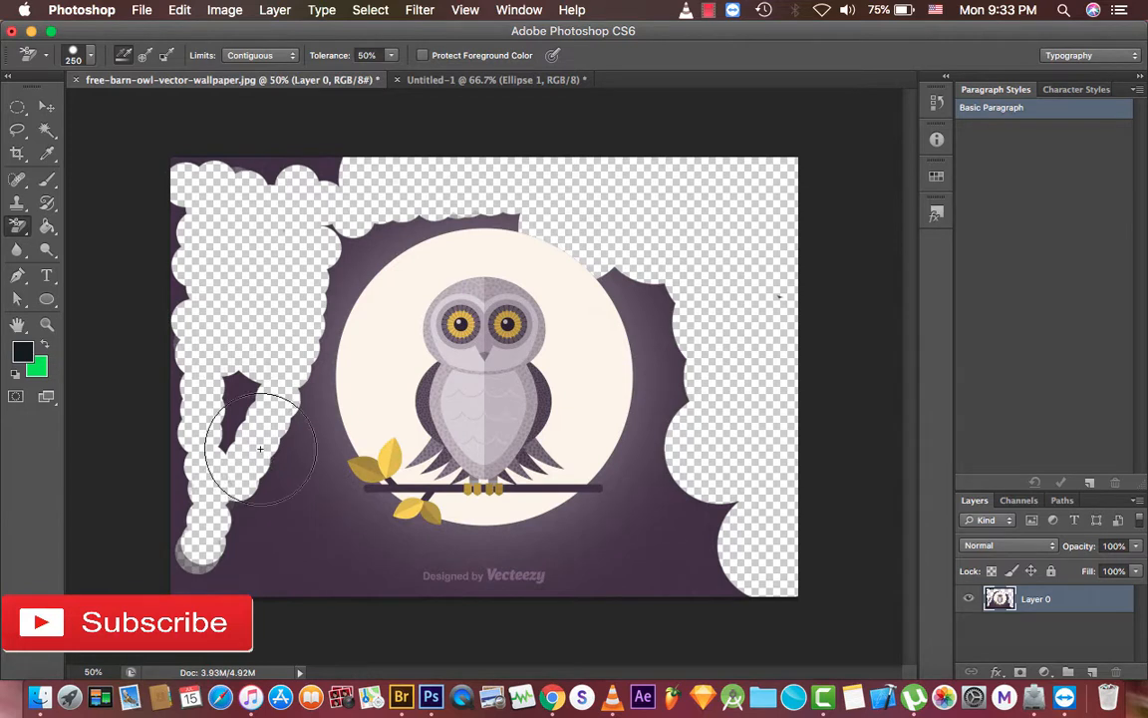
# Undo the background erasing on the owl image back to its locked Background layer.
pyautogui.press('super+z')
pyautogui.press('super+z')
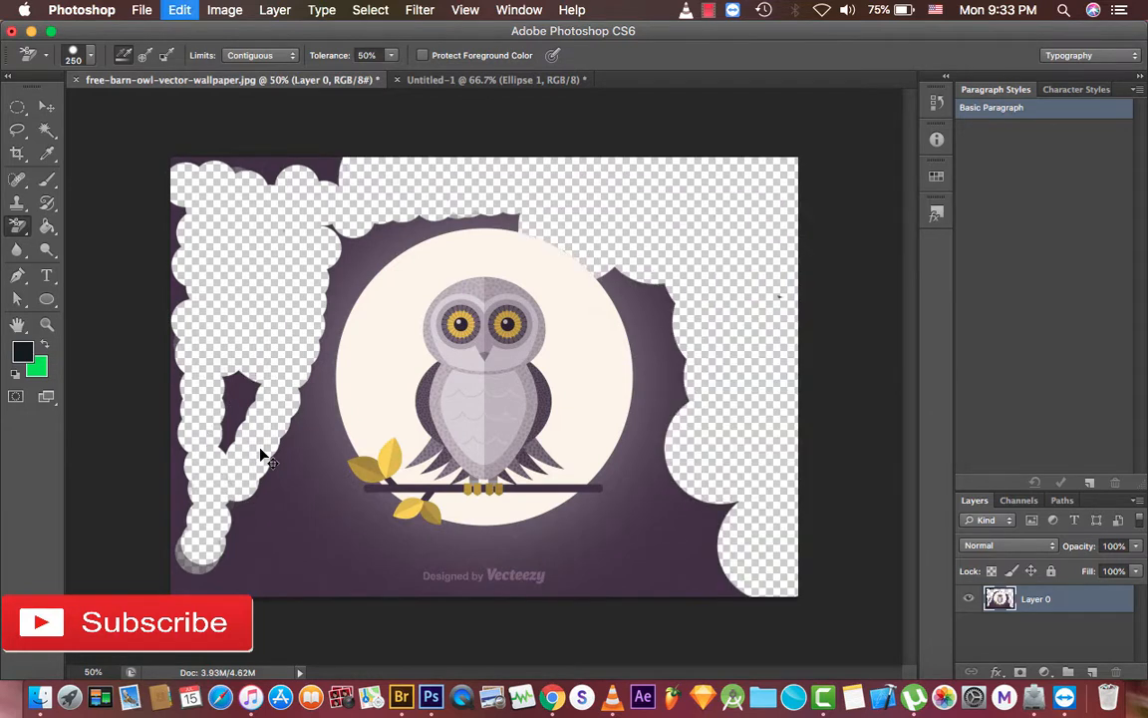
pyautogui.press('alt+super+z')
pyautogui.press('alt+super+z')
pyautogui.press('alt+super+z')
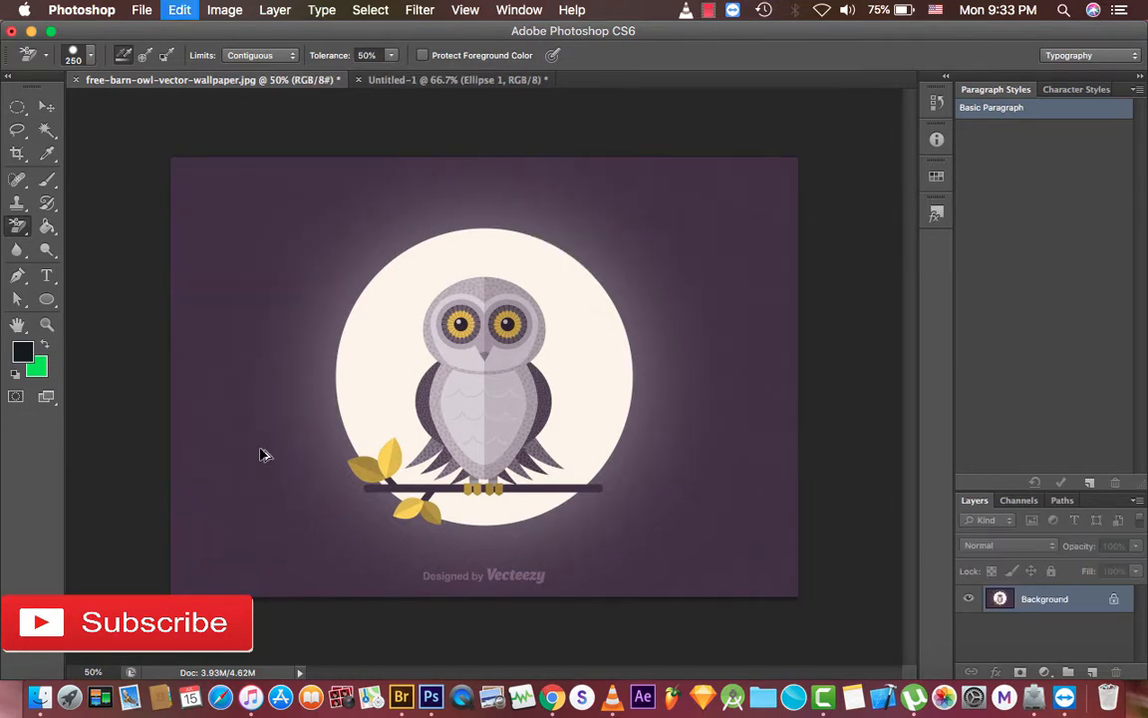
# Erase the outer purple area on a duplicate of the Background layer with the Magic Eraser Tool, and hide the original layer.
pyautogui.rightClick(27, 229)
pyautogui.click(79, 256)
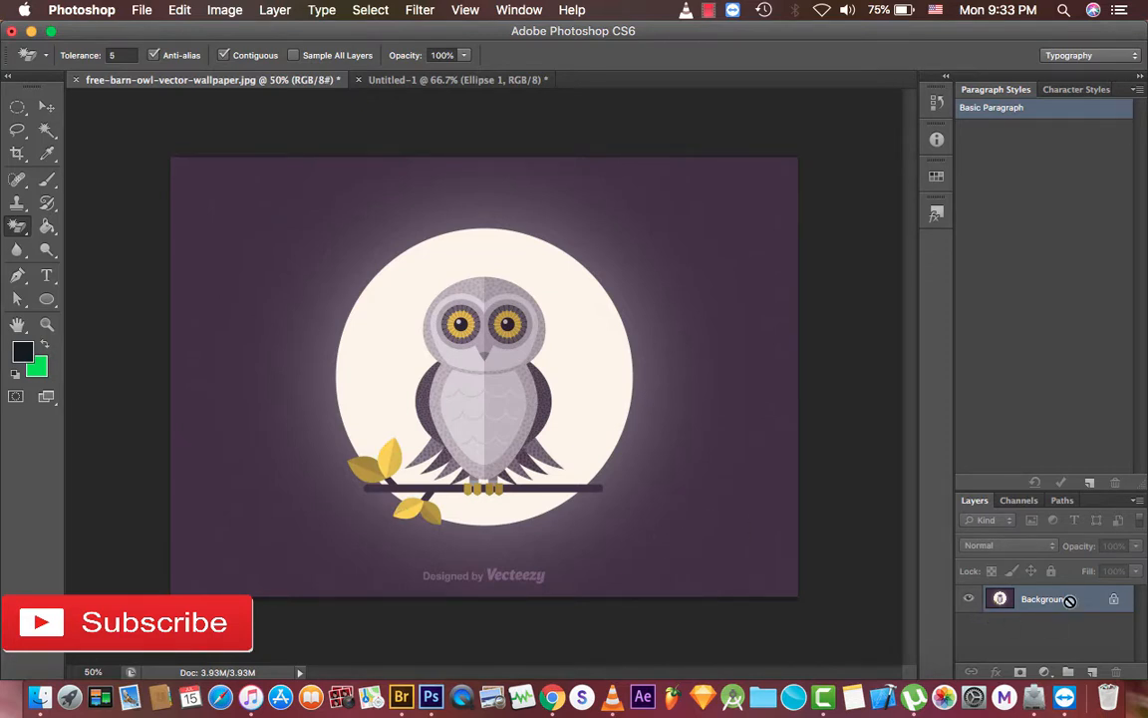
pyautogui.press('super+j')
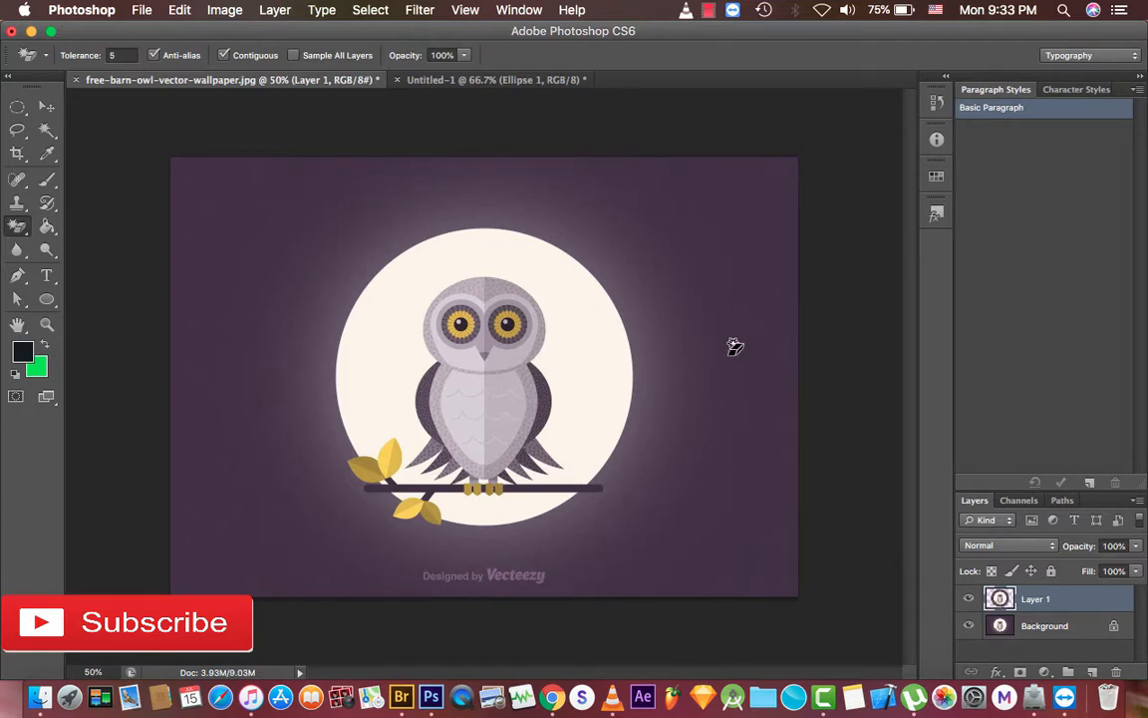
pyautogui.click(969, 626)
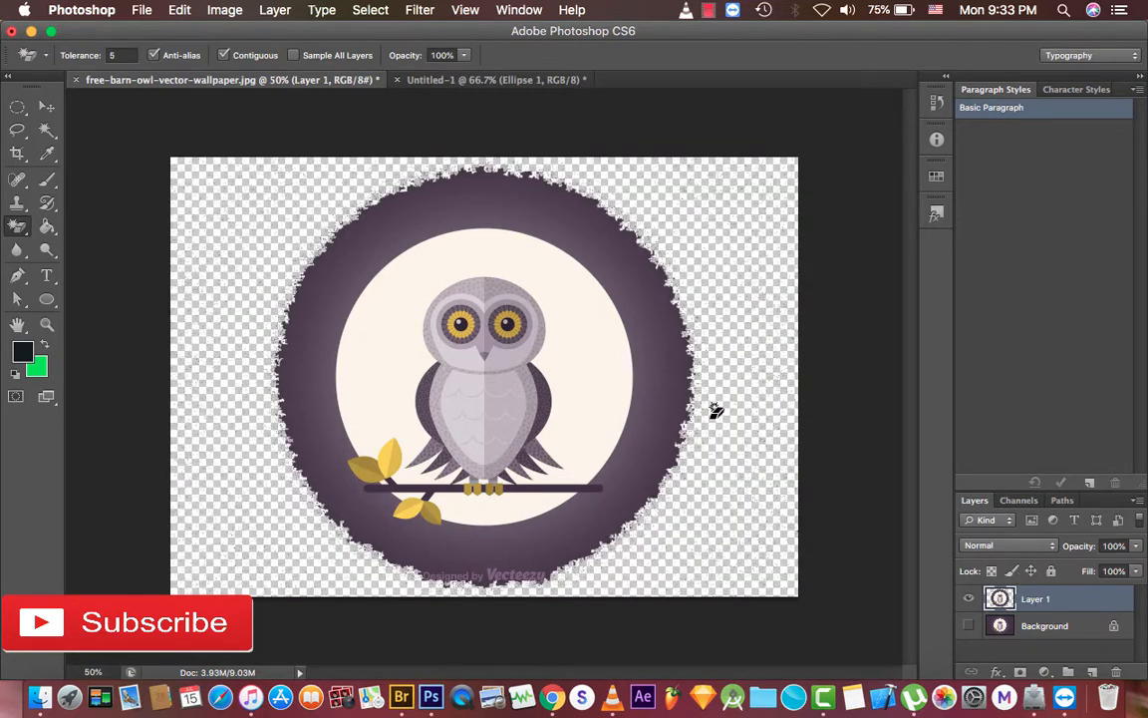
# Remove the purple glow and leftover rings around the moon with the Magic Eraser Tool at tolerance 5.
pyautogui.click(661, 335)
pyautogui.click(489, 199)
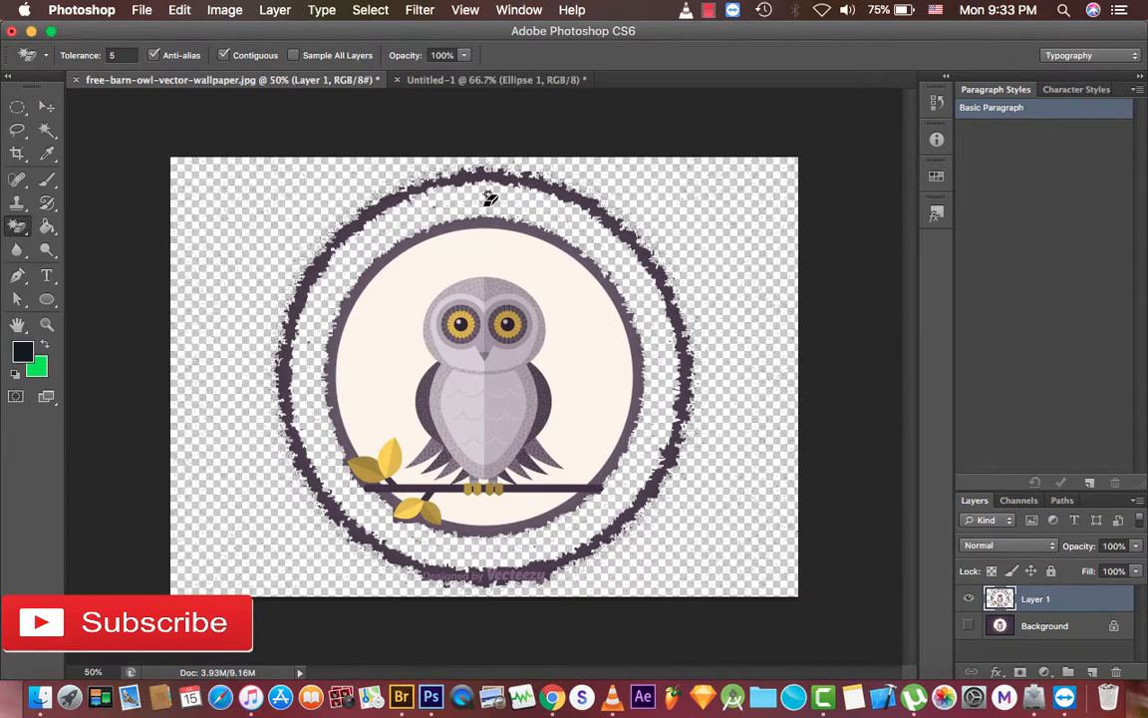
pyautogui.click(423, 161)
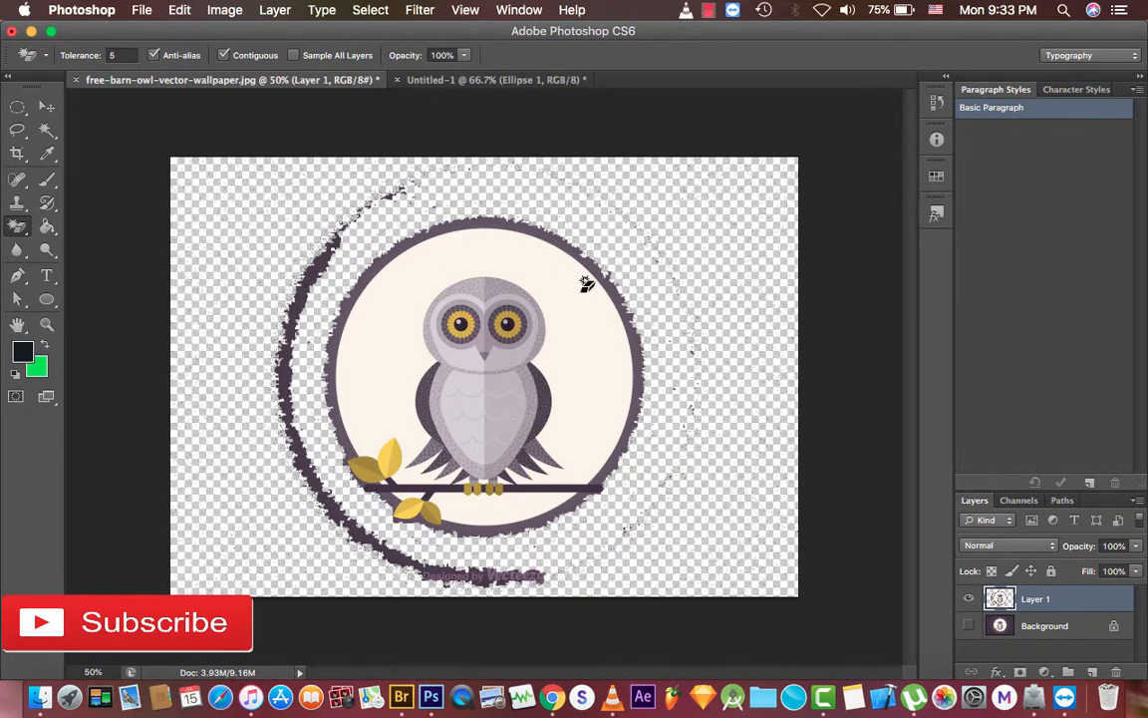
pyautogui.click(498, 221)
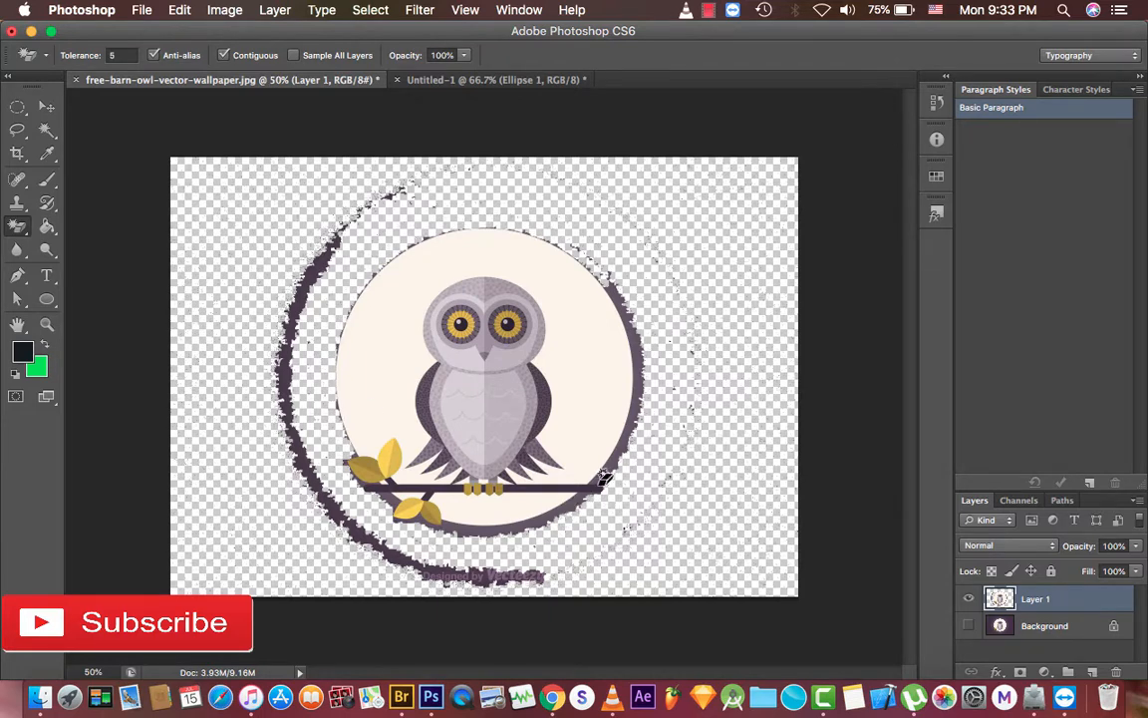
pyautogui.click(628, 339)
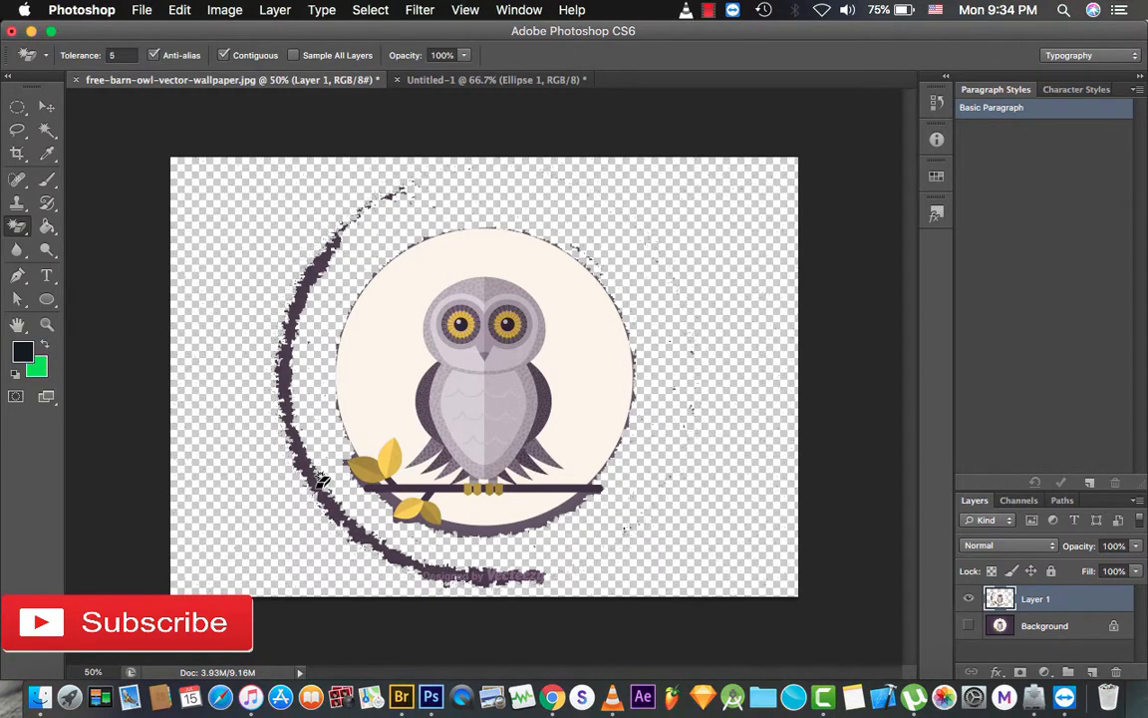
pyautogui.click(269, 351)
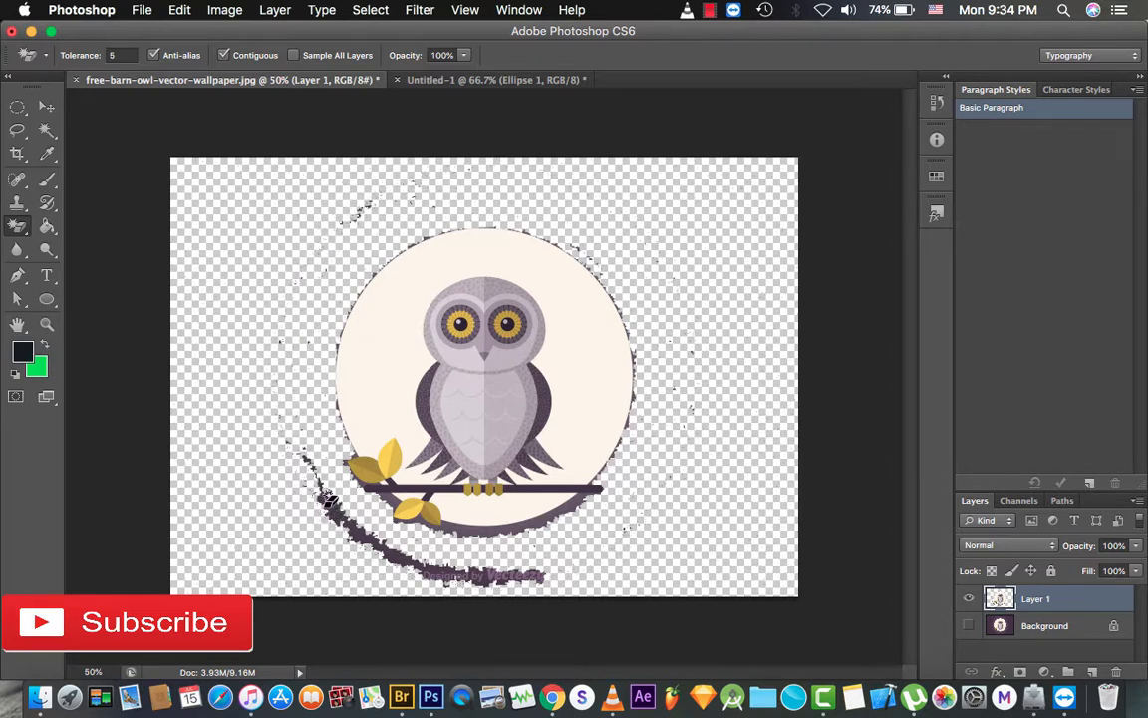
# Erase the remaining purple arc below and beside the moon with the Background Eraser Tool at 70 px.
pyautogui.click(18, 229)
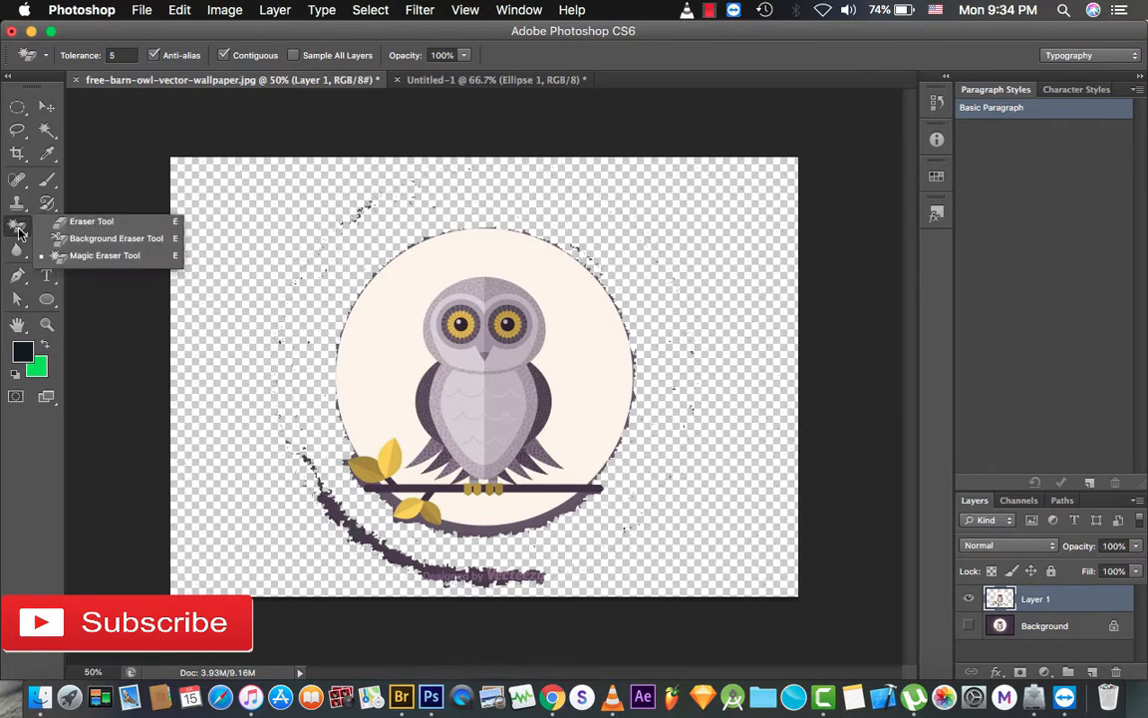
pyautogui.click(82, 241)
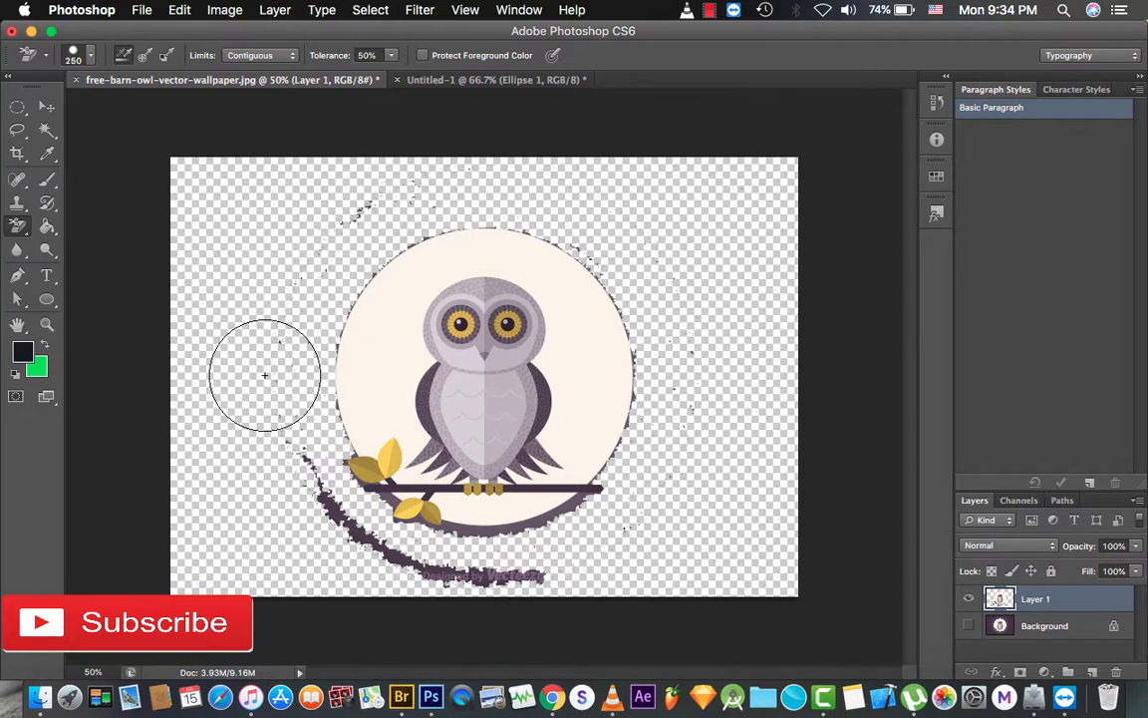
pyautogui.press('[')
pyautogui.press('[')
pyautogui.press('[')
pyautogui.press('[')
pyautogui.press('[')
pyautogui.press('[')
pyautogui.press('[')
pyautogui.press('[')
pyautogui.press('[')
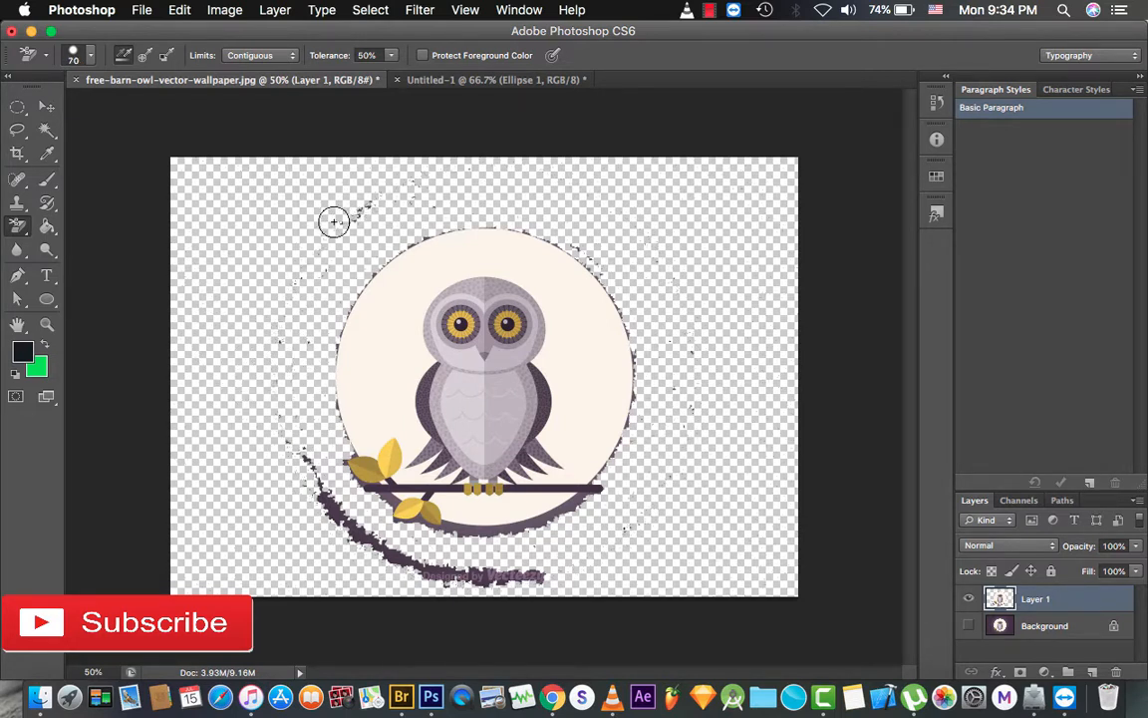
pyautogui.moveTo(308, 470)
pyautogui.mouseDown()
pyautogui.moveTo(351, 553)
pyautogui.moveTo(383, 550)
pyautogui.moveTo(347, 529)
pyautogui.moveTo(455, 564)
pyautogui.moveTo(415, 573)
pyautogui.moveTo(482, 564)
pyautogui.moveTo(458, 576)
pyautogui.moveTo(526, 575)
pyautogui.moveTo(479, 571)
pyautogui.moveTo(564, 559)
pyautogui.moveTo(542, 579)
pyautogui.moveTo(360, 545)
pyautogui.moveTo(431, 570)
pyautogui.moveTo(322, 483)
pyautogui.moveTo(271, 390)
pyautogui.moveTo(359, 184)
pyautogui.moveTo(329, 248)
pyautogui.moveTo(352, 252)
pyautogui.moveTo(343, 222)
pyautogui.moveTo(310, 269)
pyautogui.mouseUp()
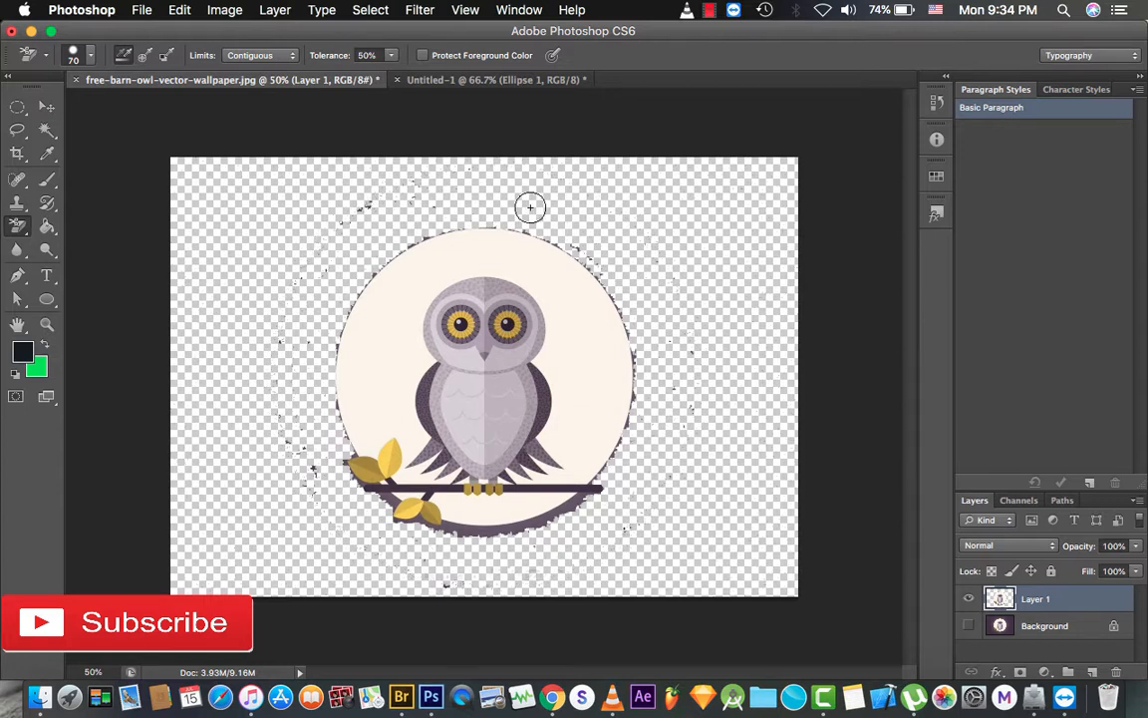
pyautogui.click(710, 10)
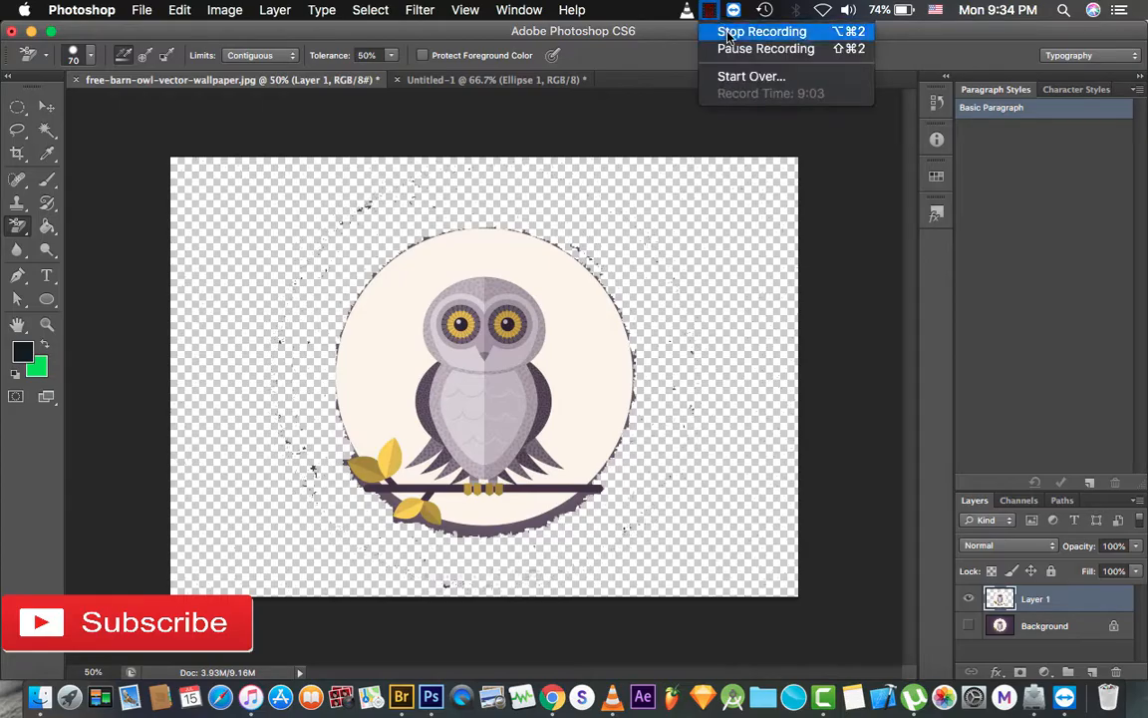